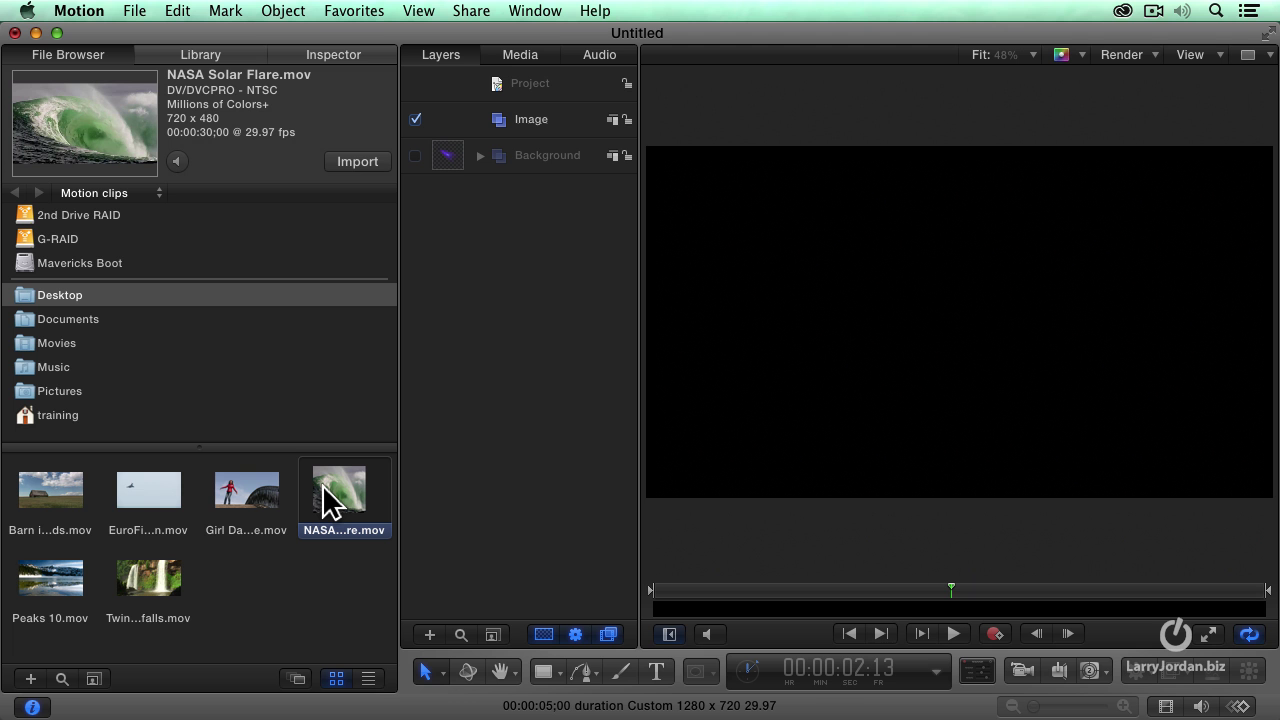
Import the NASA Solar Flare clip, scale it to fill the frame width, and preview its playback.
{"action": "left_click", "coordinate": [368, 163]}
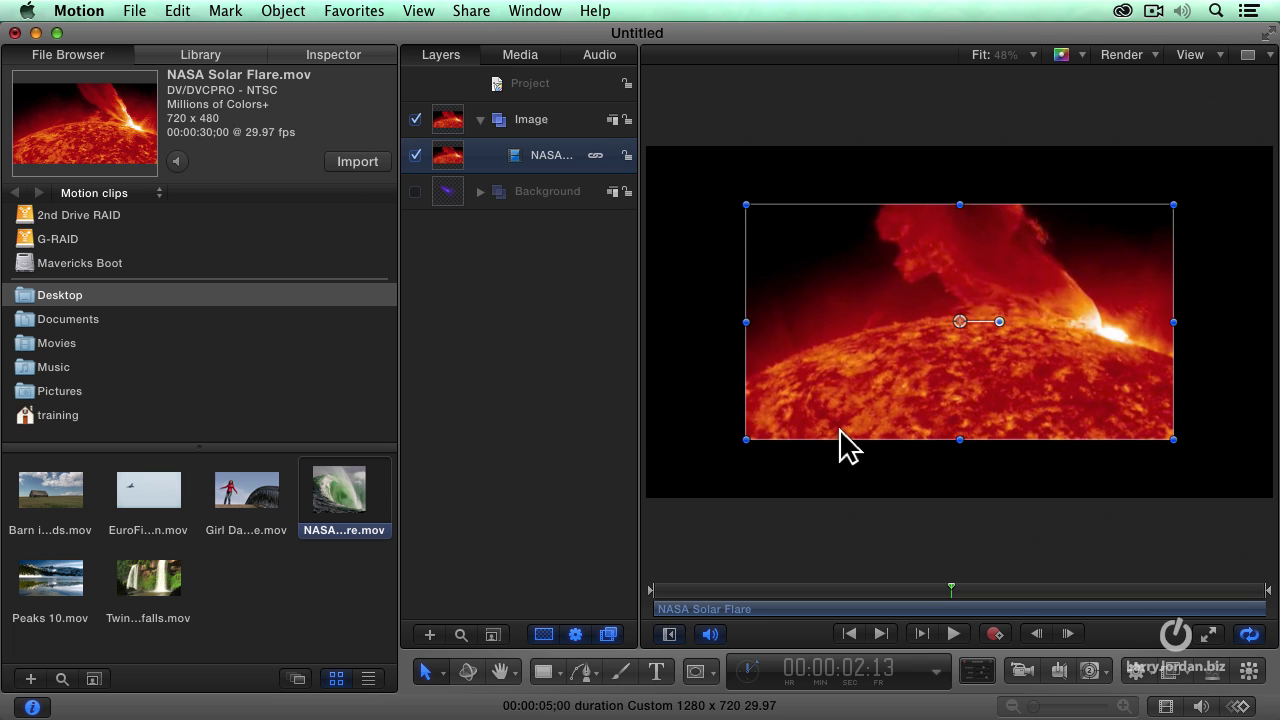
{"action": "left_click_drag", "start_coordinate": [746, 439], "coordinate": [634, 509]}
{"action": "left_click", "coordinate": [672, 591]}
{"action": "mouse_move", "coordinate": [672, 600]}
{"action": "left_mouse_down"}
{"action": "mouse_move", "coordinate": [657, 603]}
{"action": "mouse_move", "coordinate": [1190, 615]}
{"action": "mouse_move", "coordinate": [780, 610]}
{"action": "mouse_move", "coordinate": [682, 604]}
{"action": "mouse_move", "coordinate": [674, 587]}
{"action": "mouse_move", "coordinate": [876, 590]}
{"action": "mouse_move", "coordinate": [983, 593]}
{"action": "mouse_move", "coordinate": [656, 607]}
{"action": "left_mouse_up"}
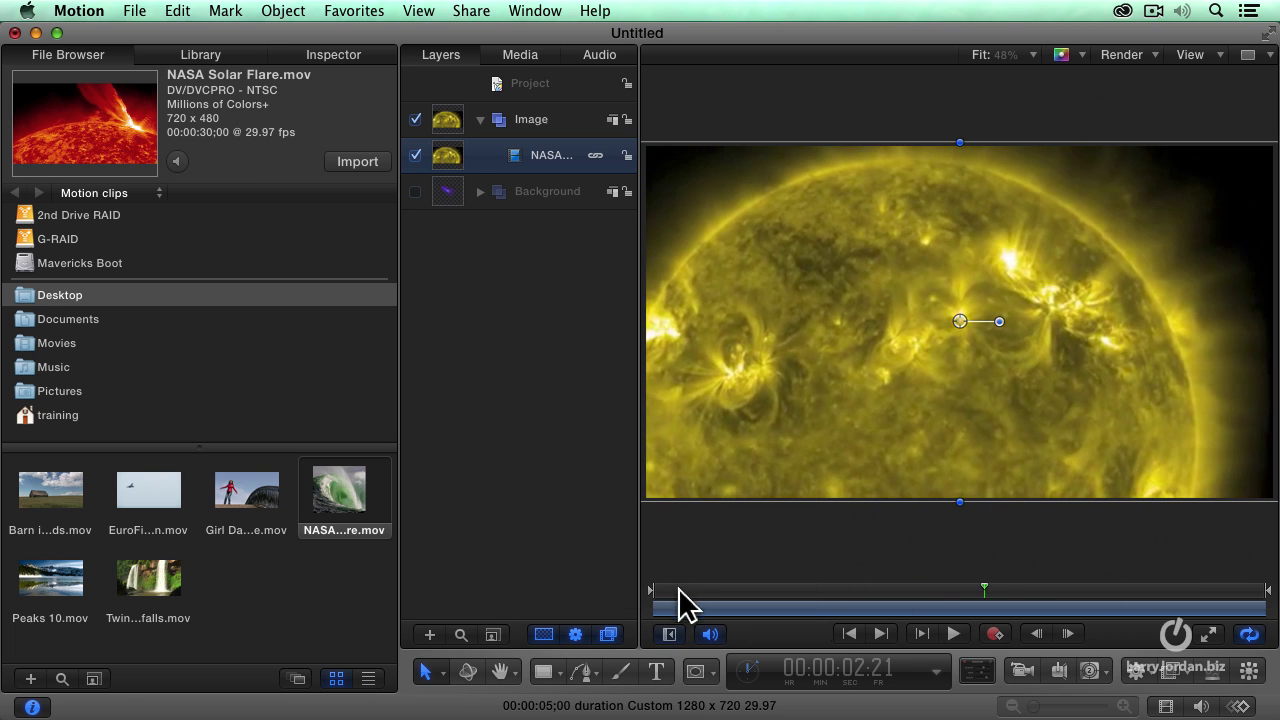
{"action": "left_click", "coordinate": [678, 592]}
{"action": "key", "text": "space"}
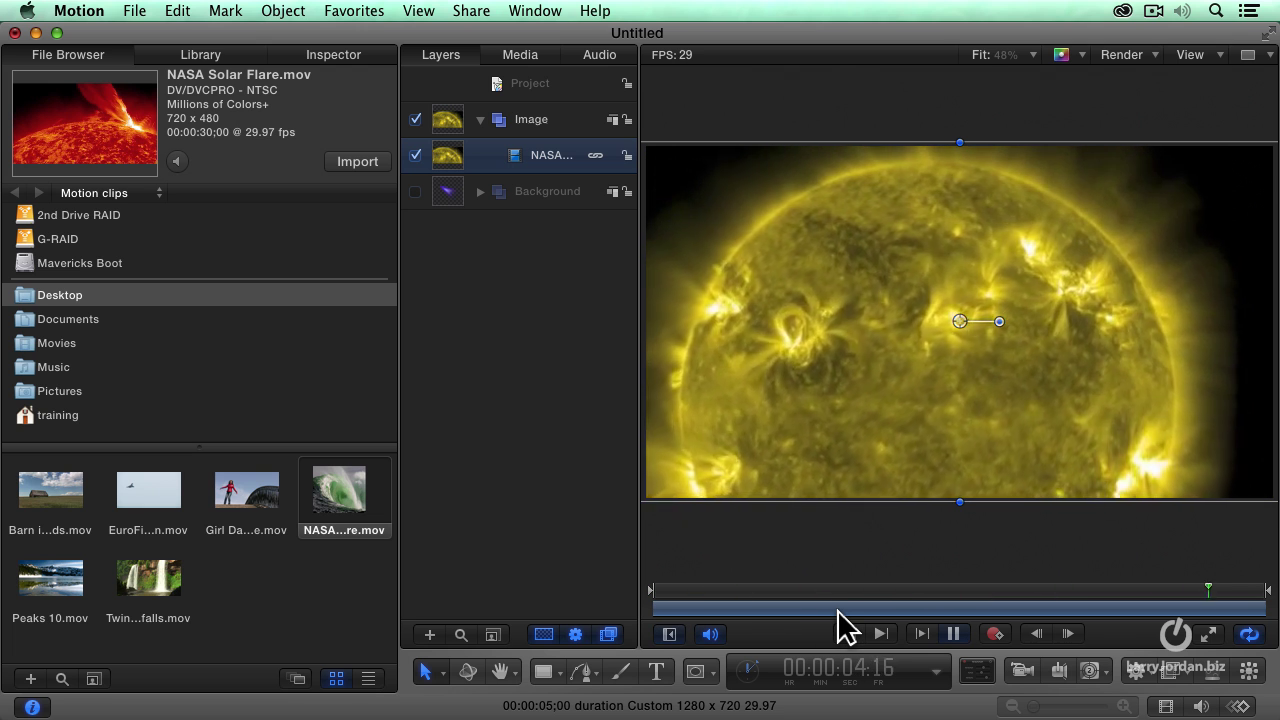
{"action": "key", "text": "space"}
{"action": "key", "text": "Home"}
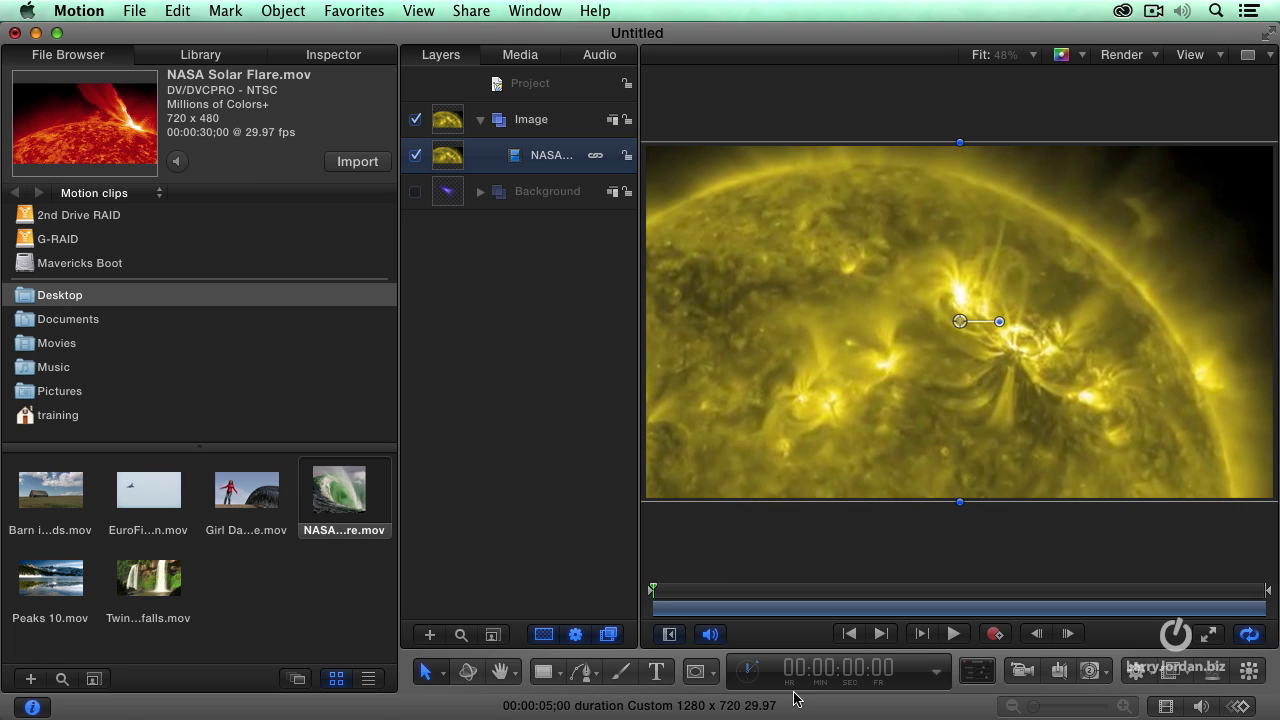
Draw a trial rectangle mask on the sun, delete it, and reselect the solar clip layer.
{"action": "left_click", "coordinate": [703, 673]}
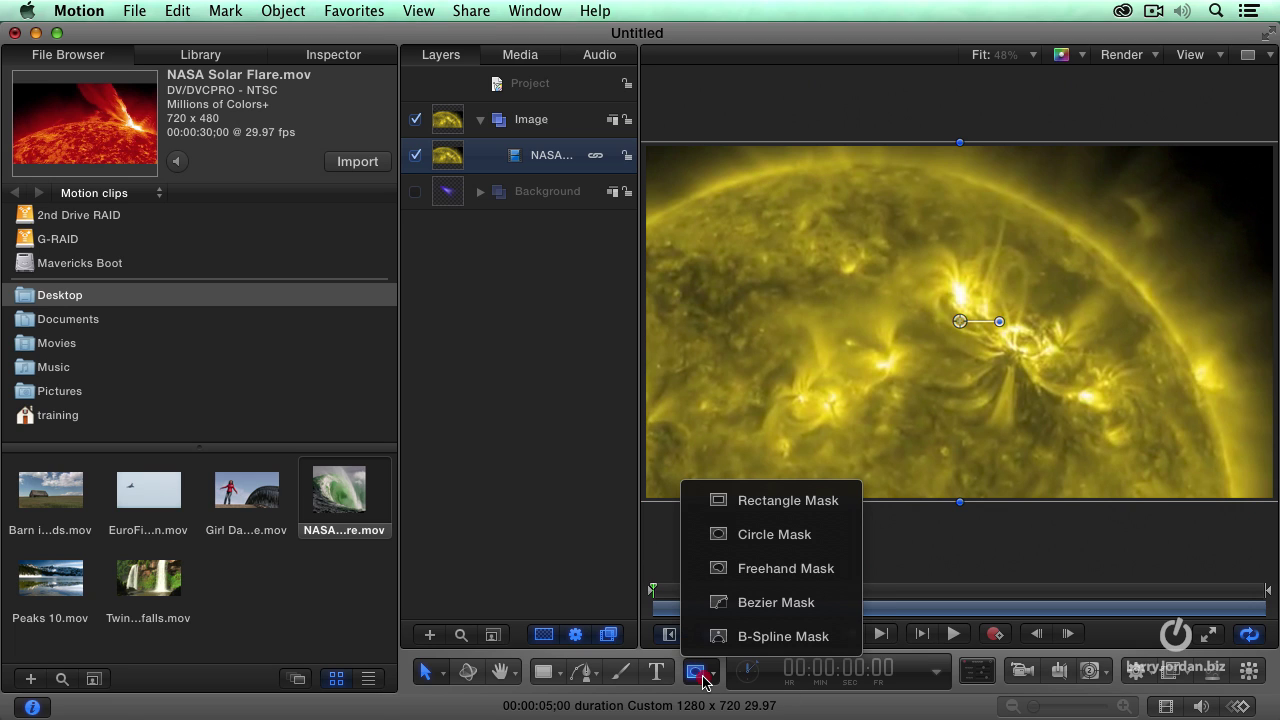
{"action": "left_click", "coordinate": [805, 500]}
{"action": "left_click_drag", "start_coordinate": [794, 344], "coordinate": [890, 406]}
{"action": "key", "text": "Delete"}
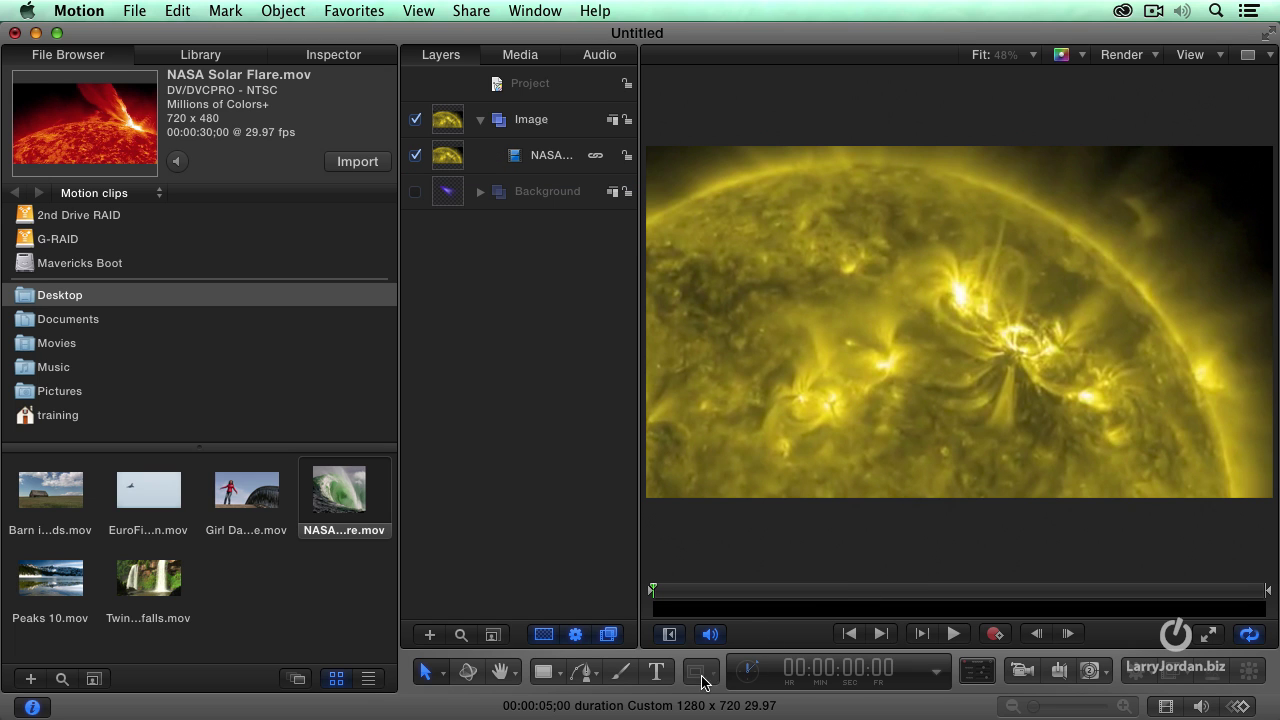
{"action": "left_click", "coordinate": [562, 168]}
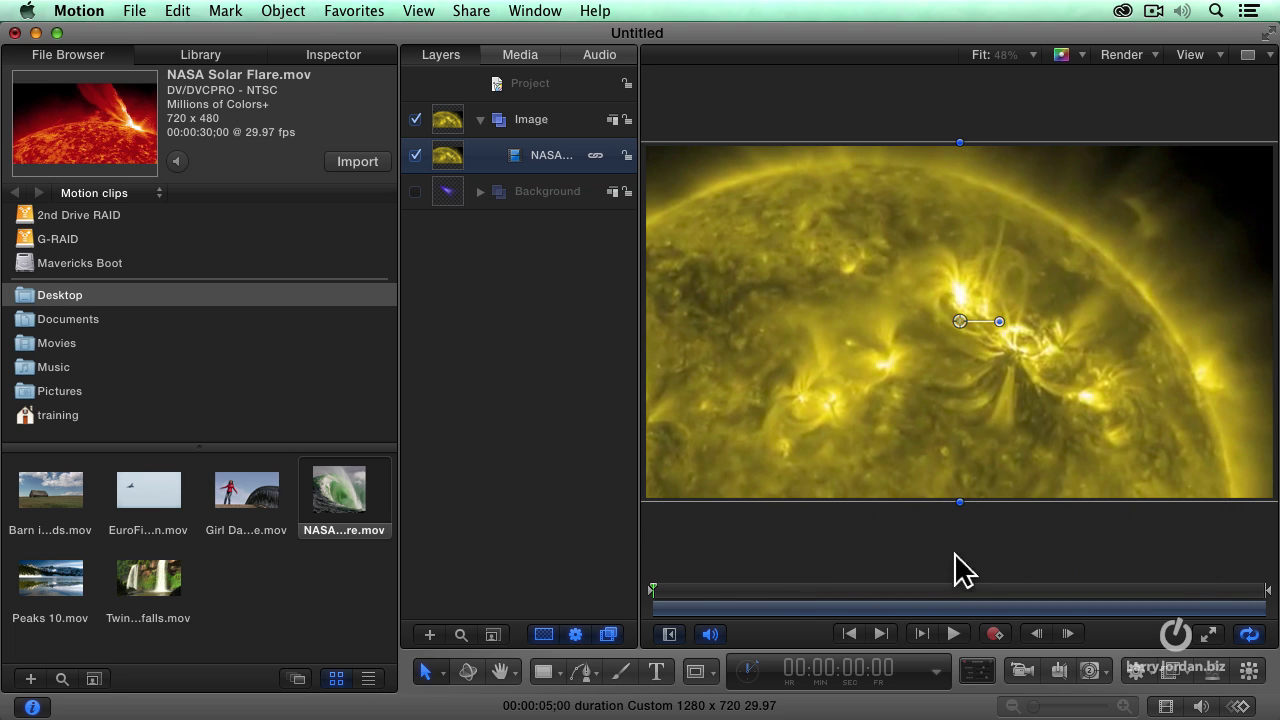
{"action": "left_click", "coordinate": [697, 673]}
Select Bezier Mask from the mask shapes list as the active drawing tool.
{"action": "left_click", "coordinate": [824, 604]}
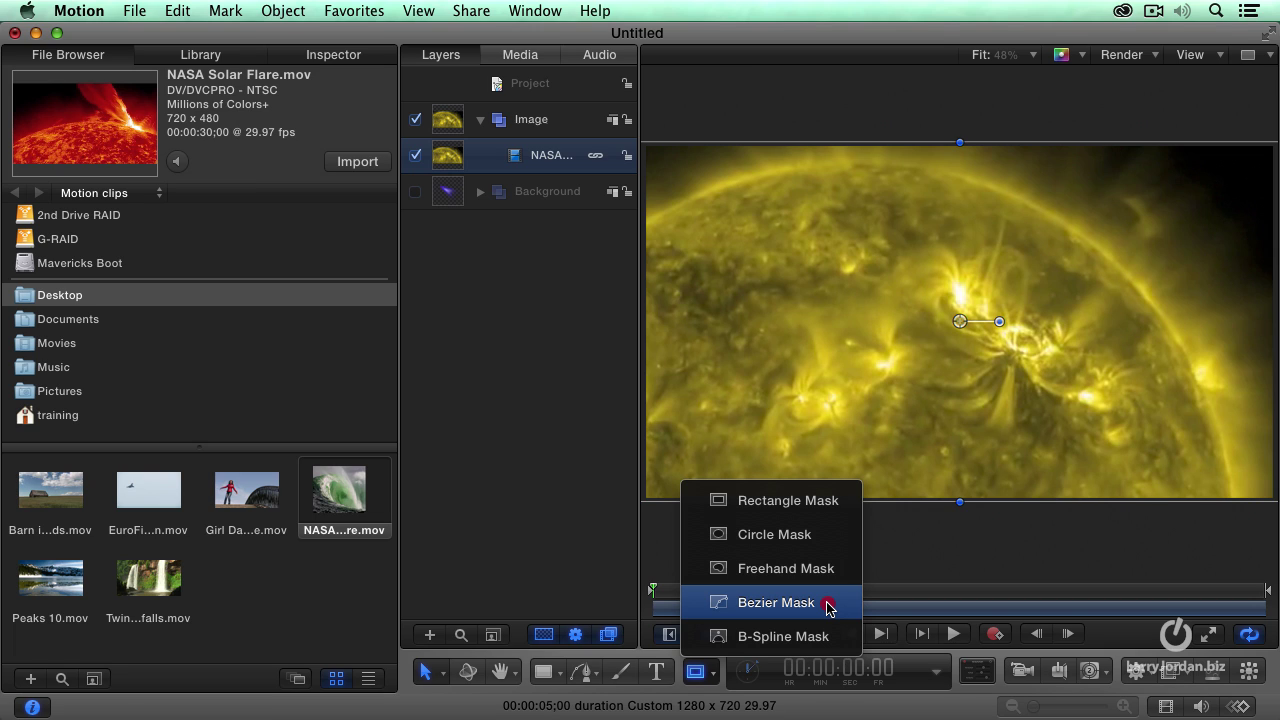
{"action": "left_click", "coordinate": [828, 604]}
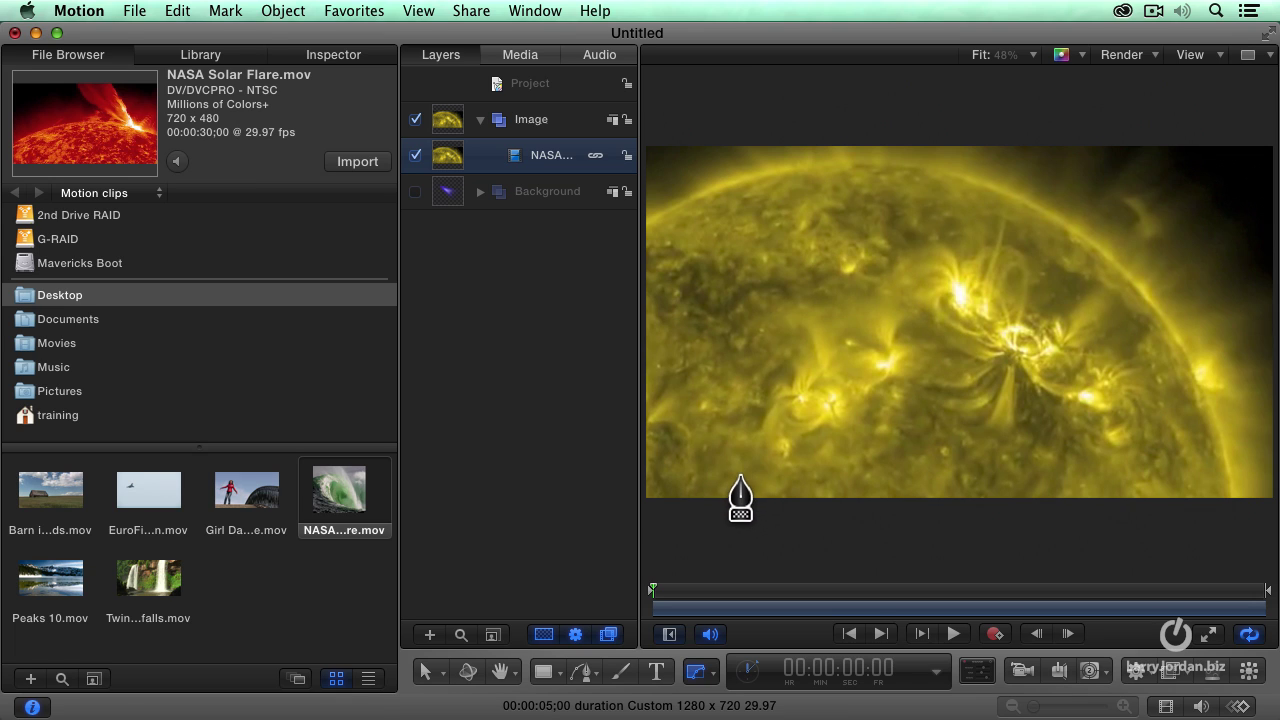
Draw a curved two-point Bezier path from the frame's left edge to lower right, viewing at 25%.
{"action": "left_click", "coordinate": [646, 224]}
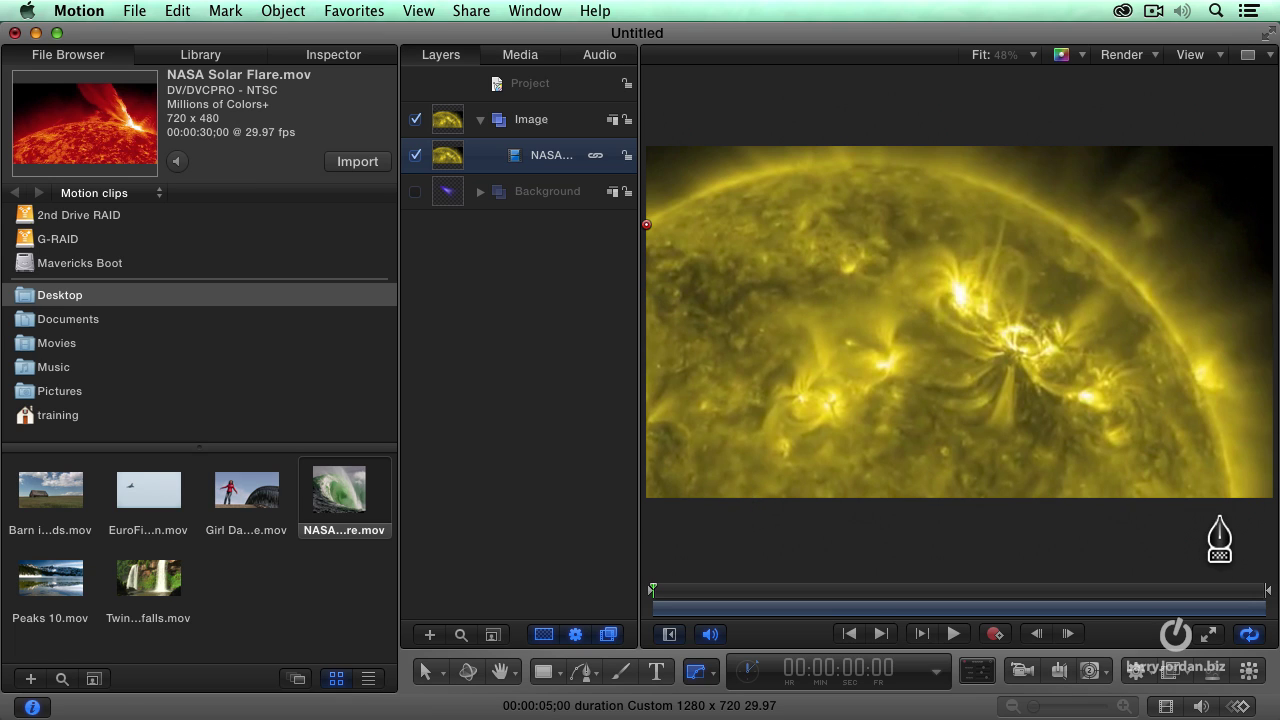
{"action": "left_click", "coordinate": [1231, 495]}
{"action": "left_click_drag", "start_coordinate": [1231, 495], "coordinate": [1200, 678]}
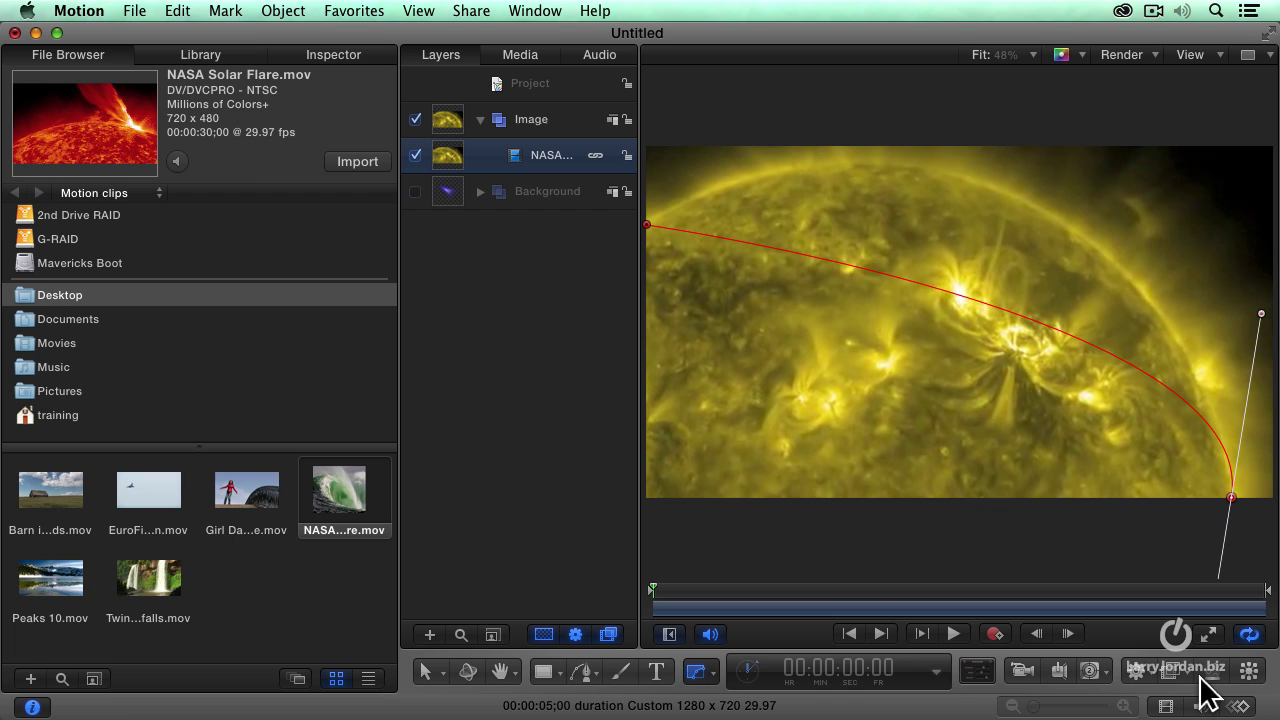
{"action": "left_click", "coordinate": [1005, 55]}
{"action": "left_click", "coordinate": [995, 148]}
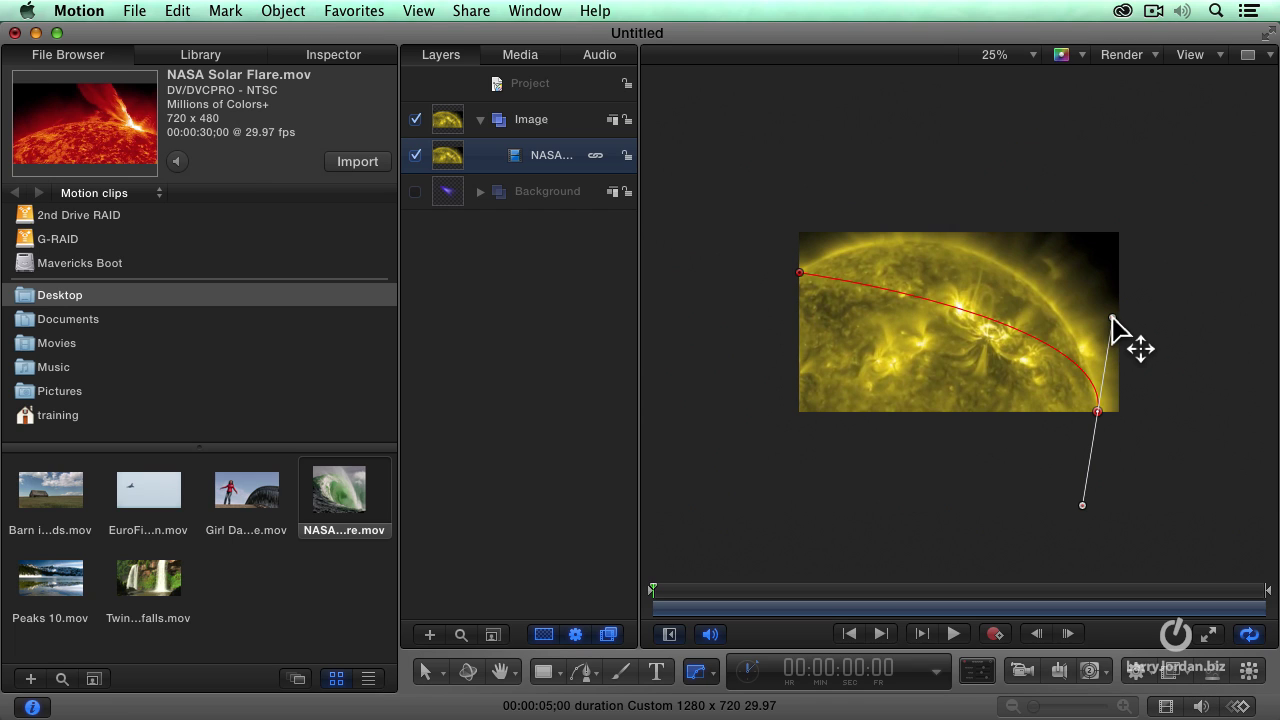
{"action": "left_click_drag", "start_coordinate": [1113, 319], "coordinate": [1055, 170]}
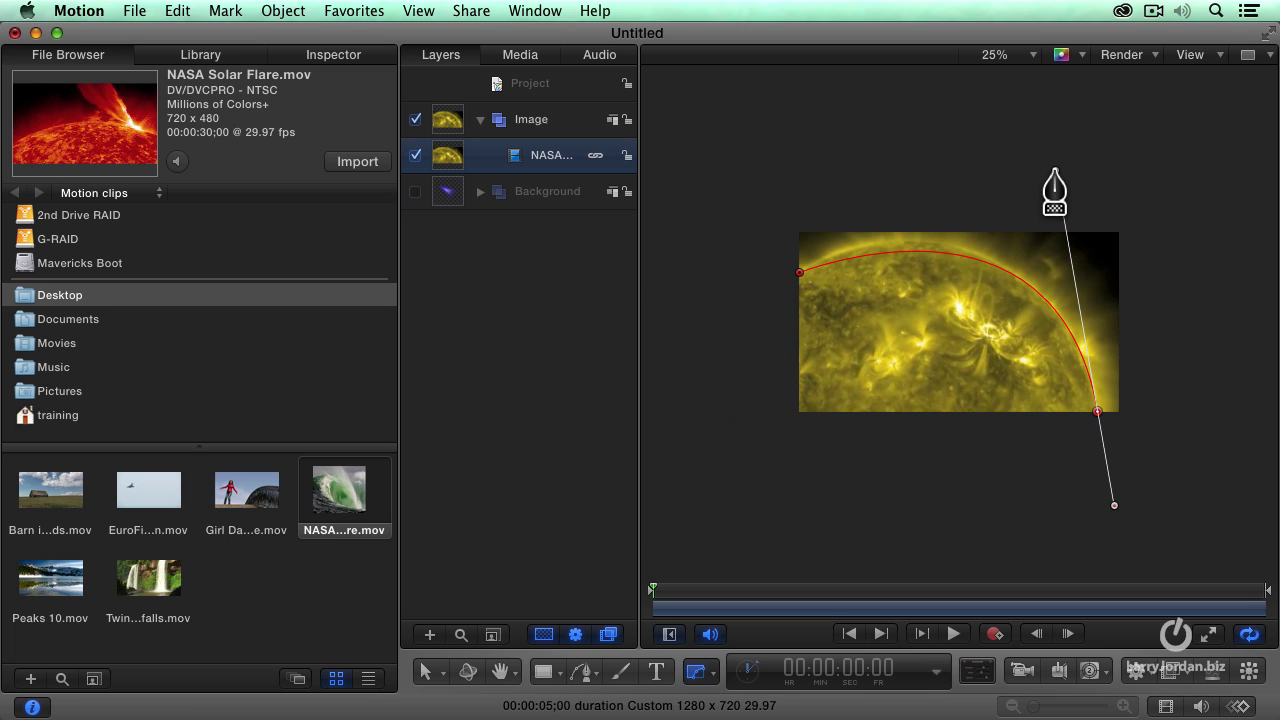
Make the first mask point Smooth and pull its tangent handle to fit the sun's rim.
{"action": "right_click", "coordinate": [800, 272]}
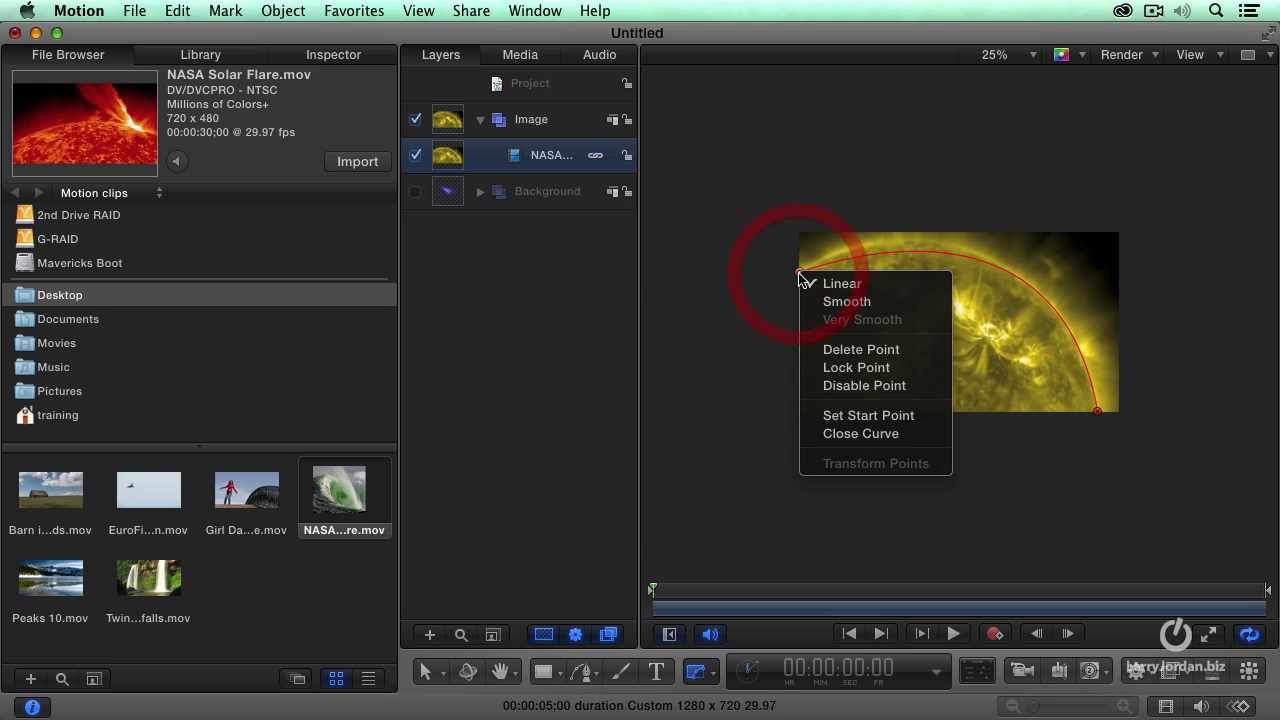
{"action": "left_click", "coordinate": [893, 309]}
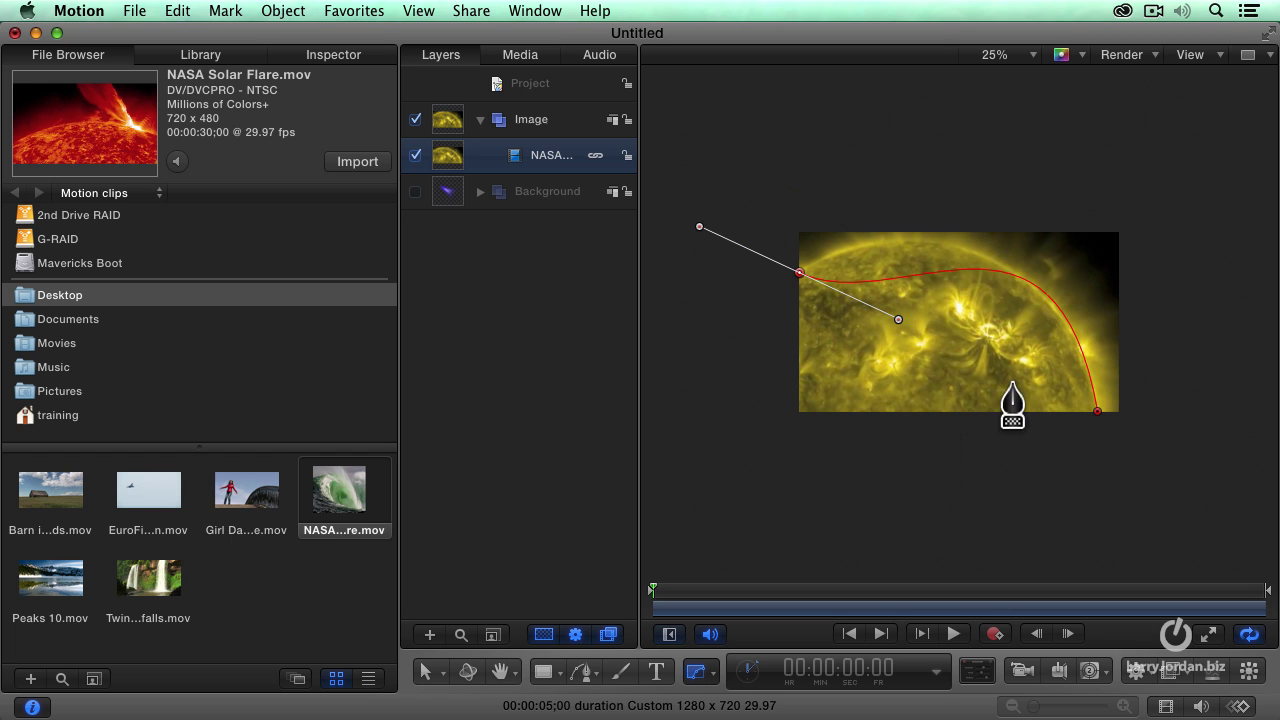
{"action": "left_click_drag", "start_coordinate": [898, 319], "coordinate": [813, 246]}
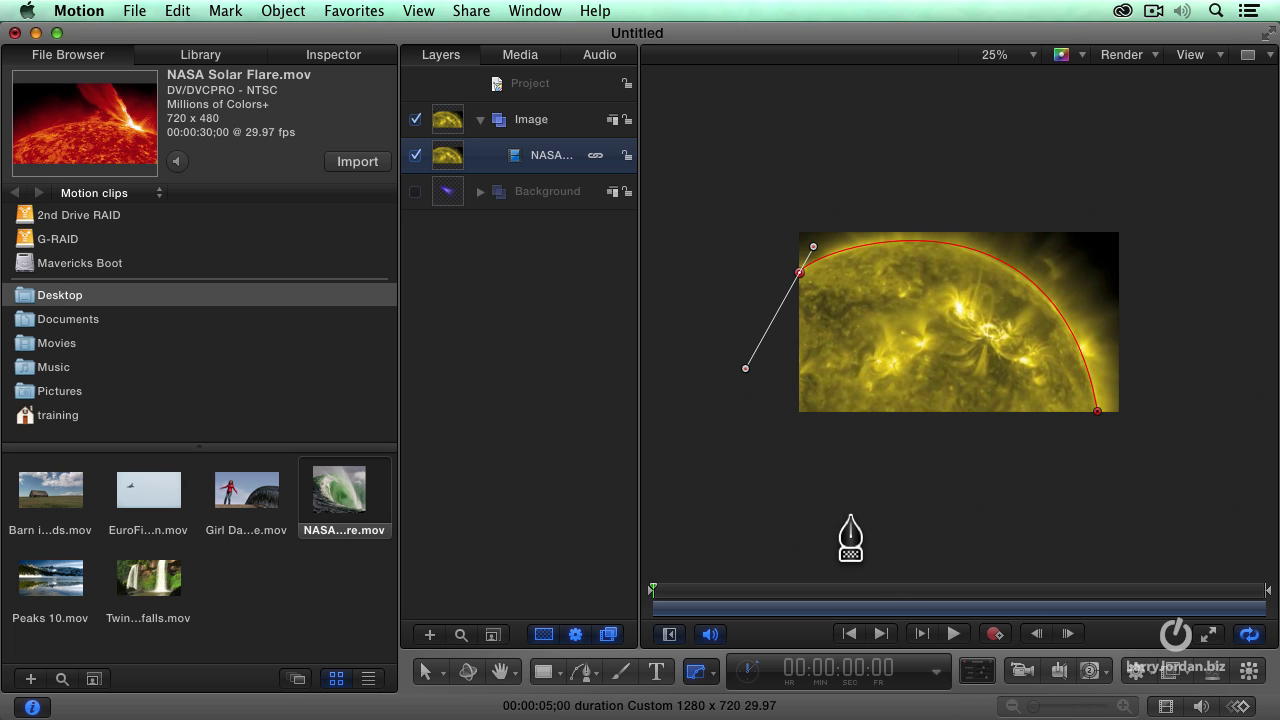
Add a third point below the sun, close the mask, and try Invert Mask before leaving it off.
{"action": "left_click", "coordinate": [797, 418]}
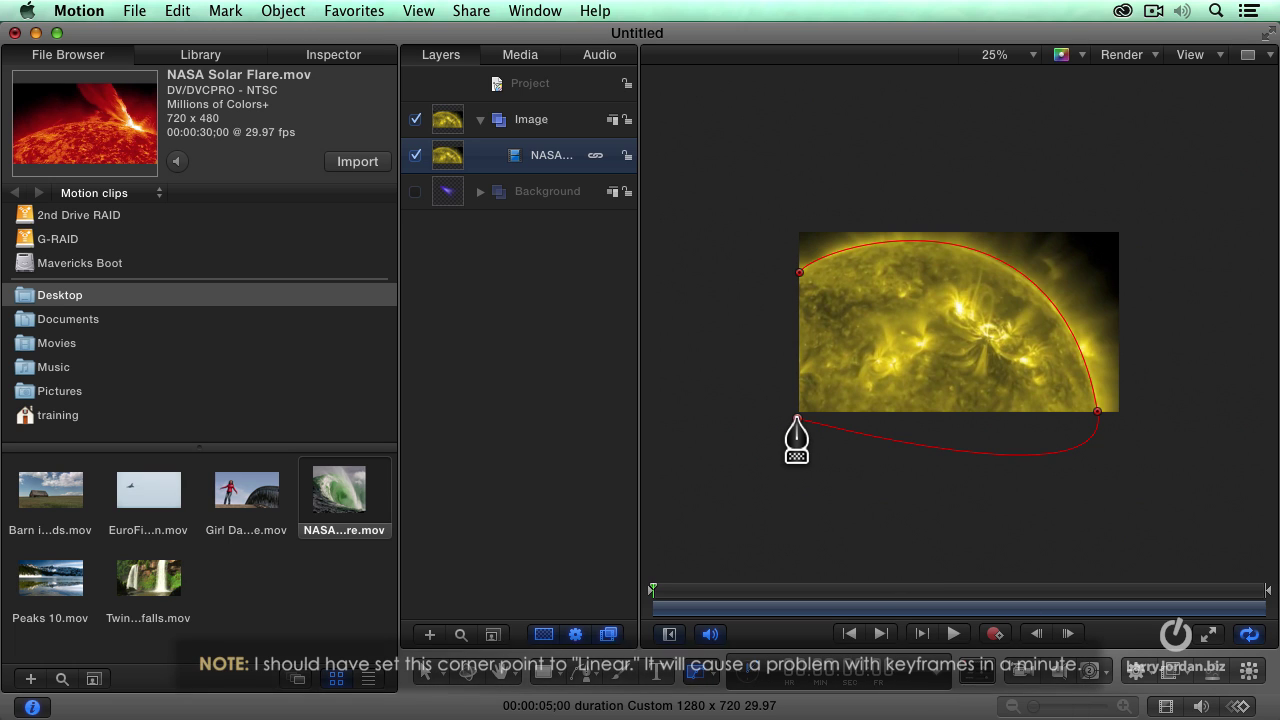
{"action": "left_click", "coordinate": [799, 272]}
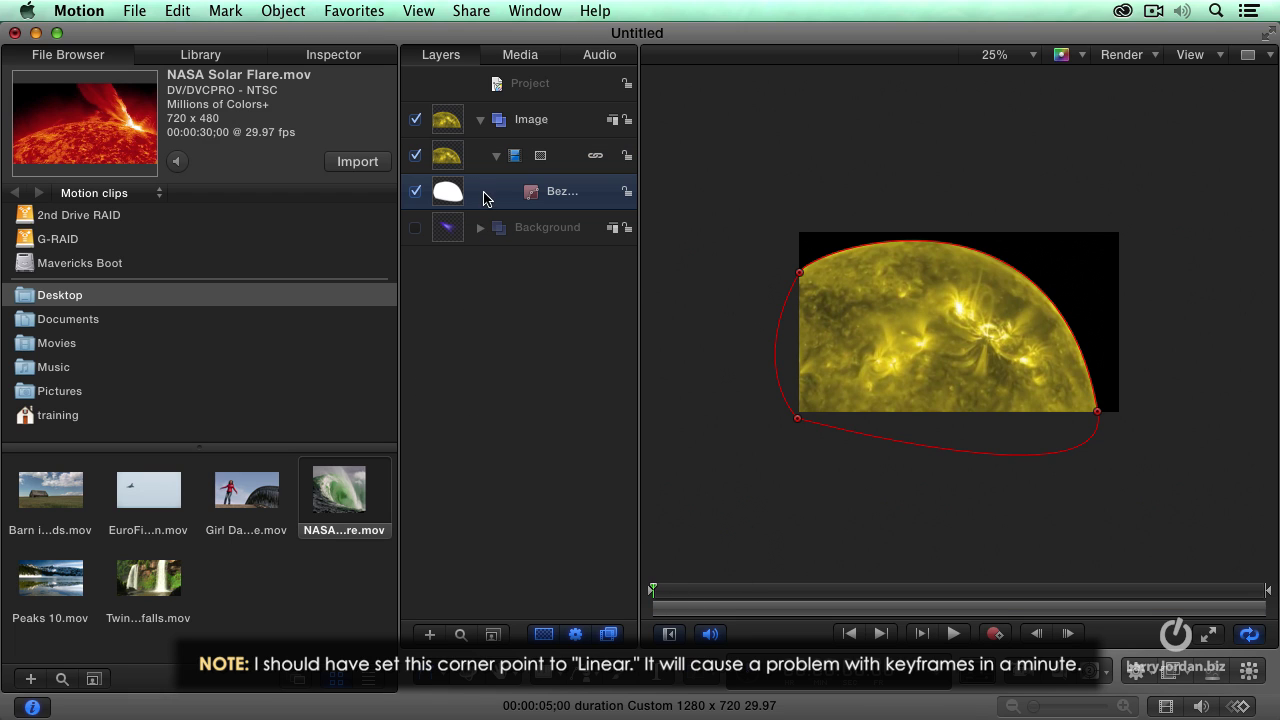
{"action": "left_click", "coordinate": [346, 62]}
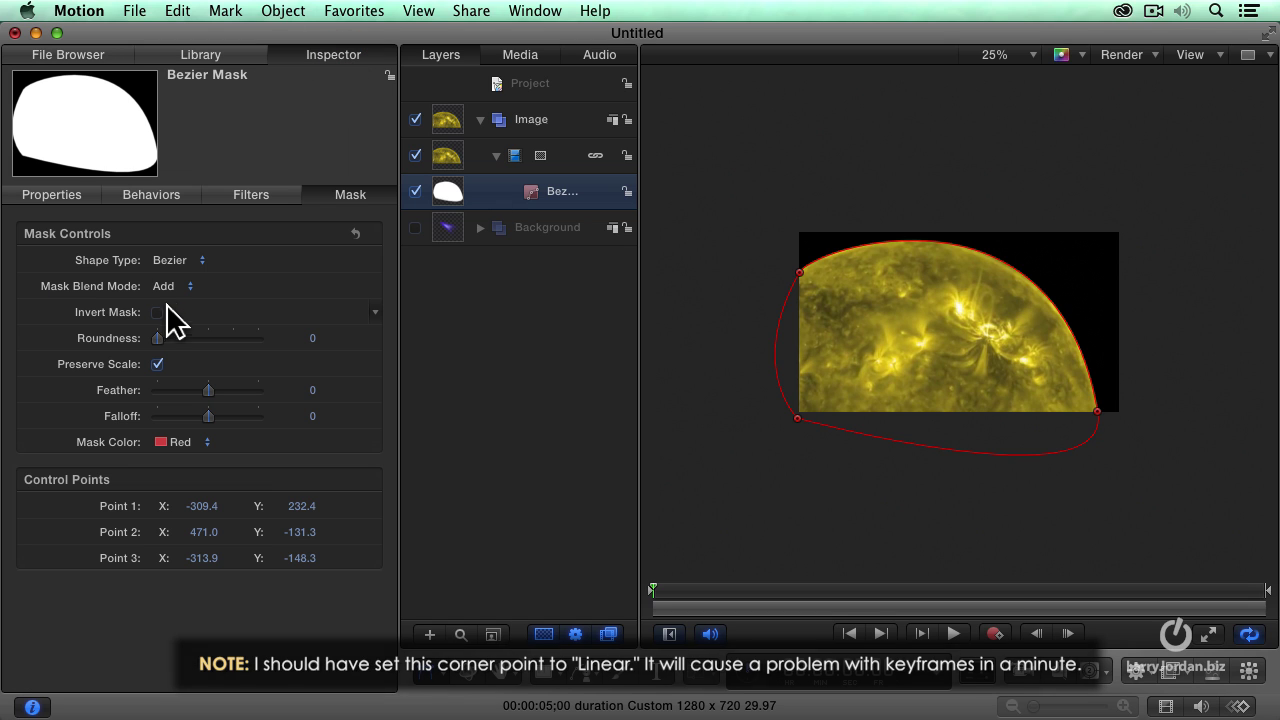
{"action": "left_click", "coordinate": [158, 312]}
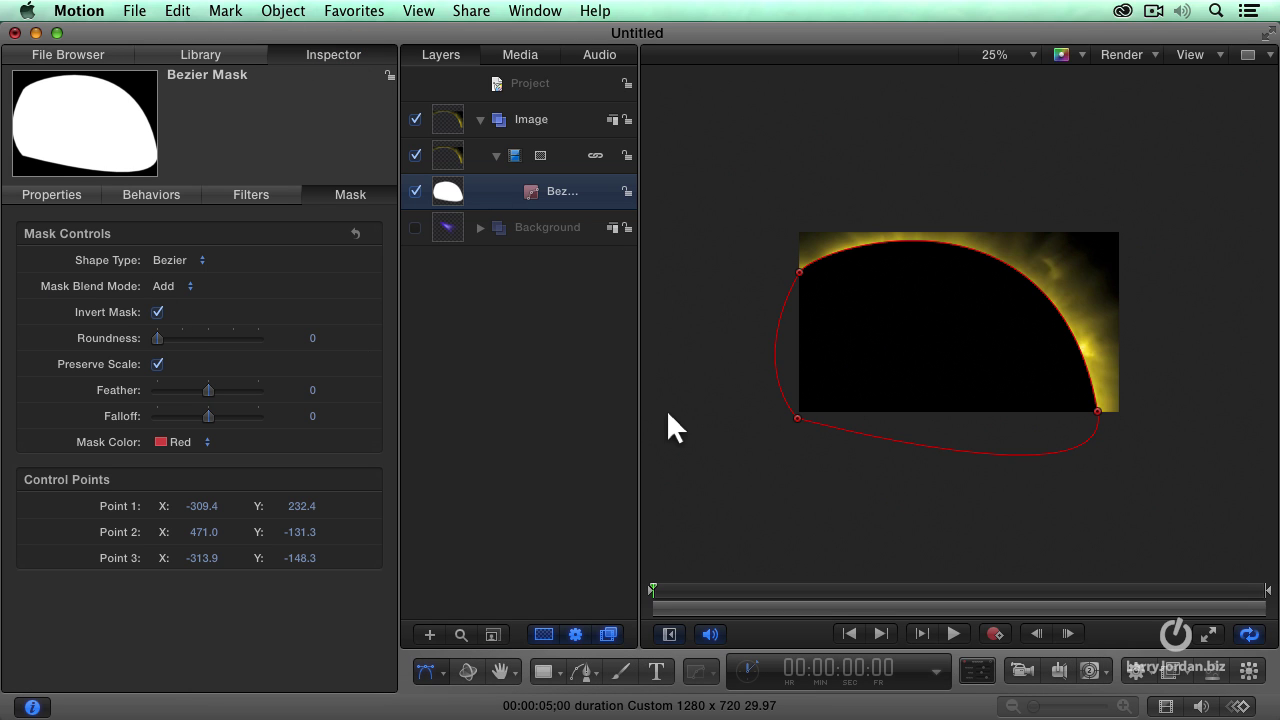
{"action": "left_click", "coordinate": [158, 312]}
{"action": "left_click", "coordinate": [158, 312]}
{"action": "left_click", "coordinate": [158, 312]}
{"action": "left_click", "coordinate": [158, 312]}
{"action": "left_click", "coordinate": [158, 312]}
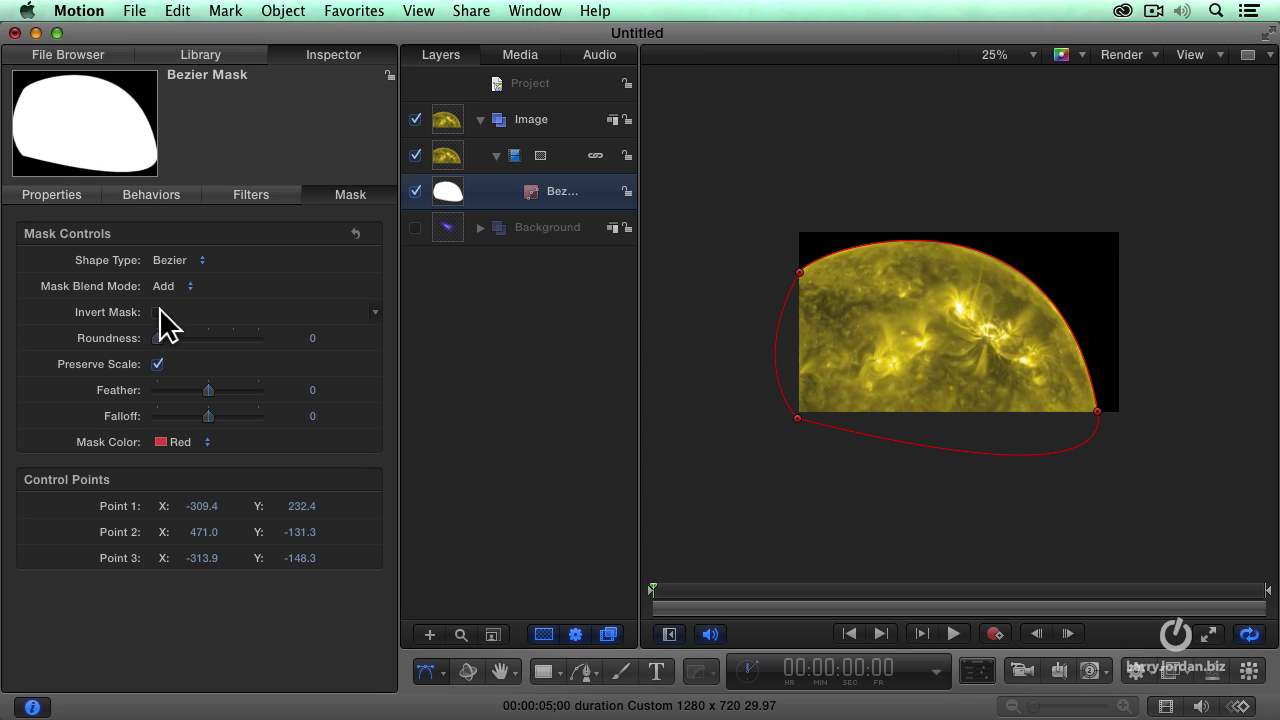
Scrub the masked clip, return to the start, enable keyframe recording, and switch to the Select/Transform tool.
{"action": "left_click_drag", "start_coordinate": [680, 596], "coordinate": [1272, 599]}
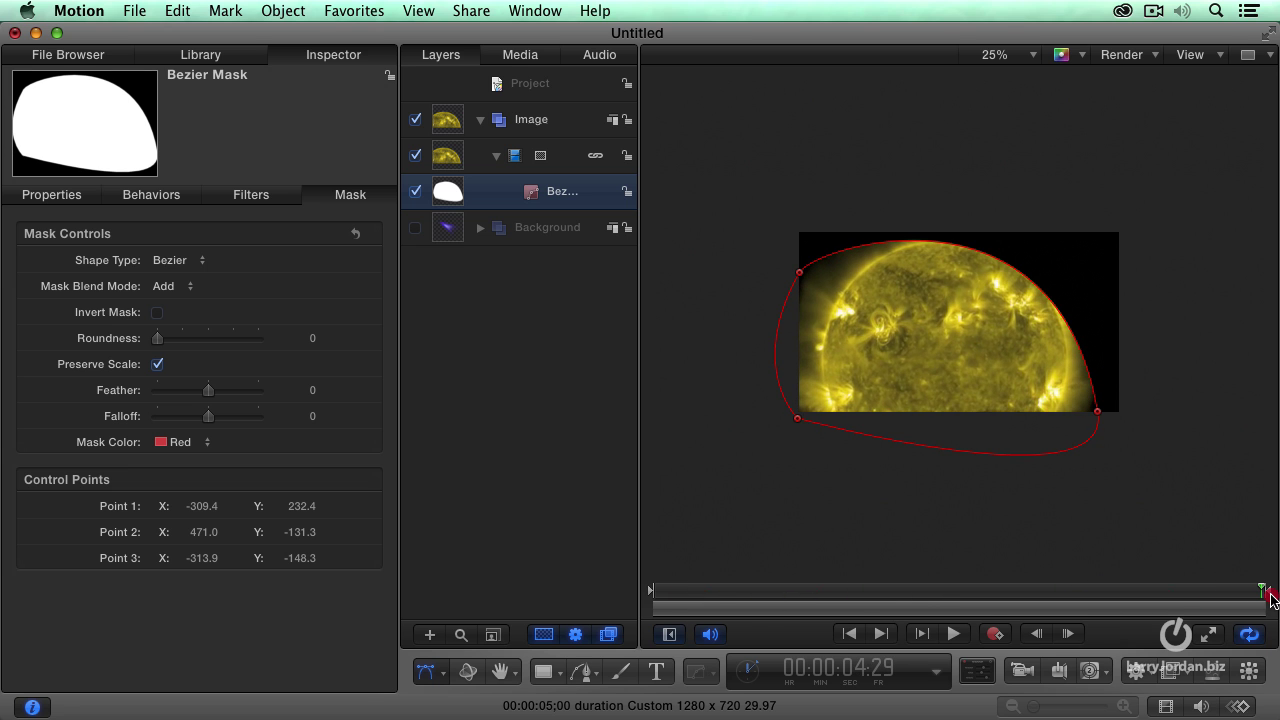
{"action": "left_click_drag", "start_coordinate": [1272, 598], "coordinate": [600, 604]}
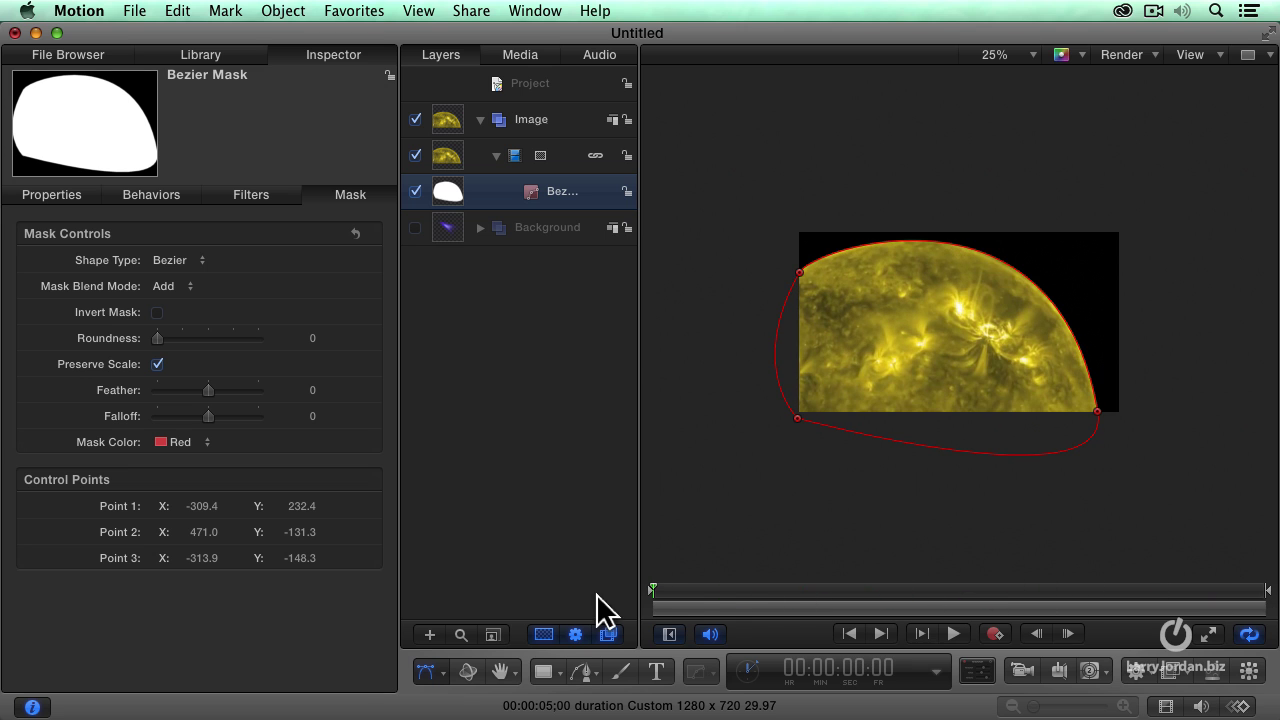
{"action": "left_click", "coordinate": [993, 633]}
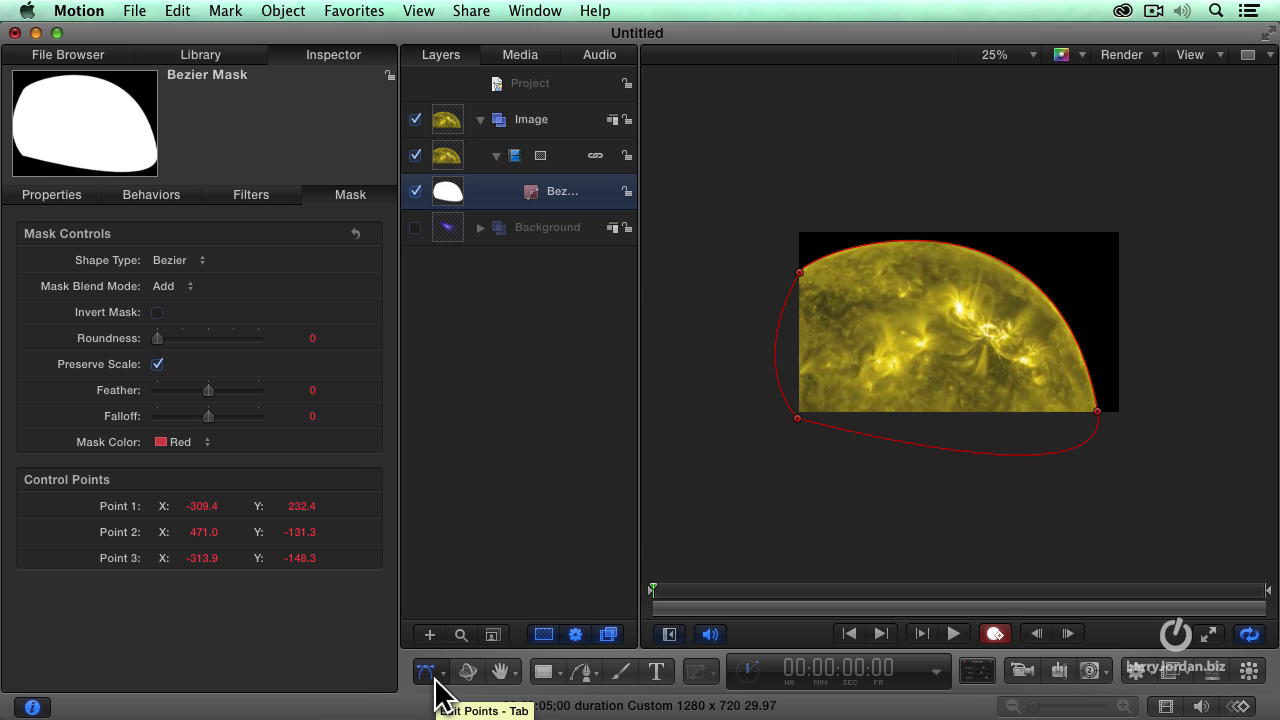
{"action": "key", "text": "Tab"}
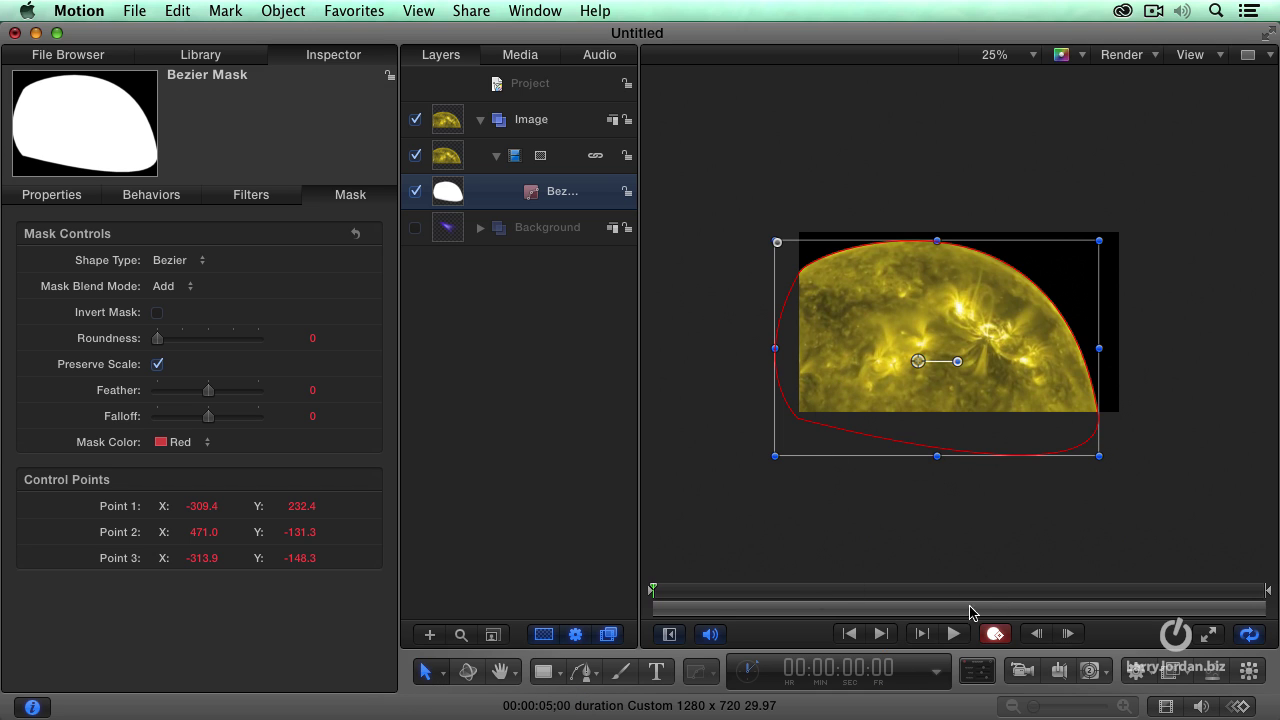
On the last frame in Edit Points mode, move point 1 down to the sun's lower-left edge.
{"action": "left_click", "coordinate": [425, 672]}
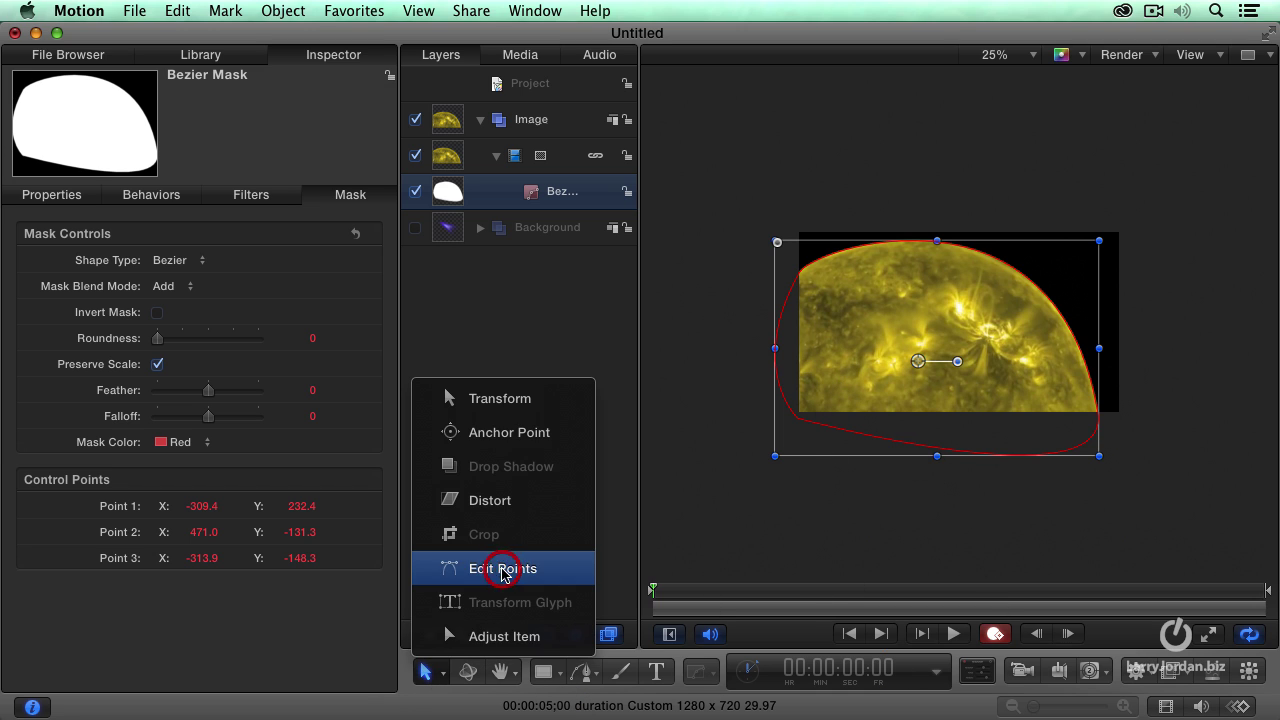
{"action": "left_click", "coordinate": [495, 569]}
{"action": "left_click_drag", "start_coordinate": [665, 595], "coordinate": [1265, 605]}
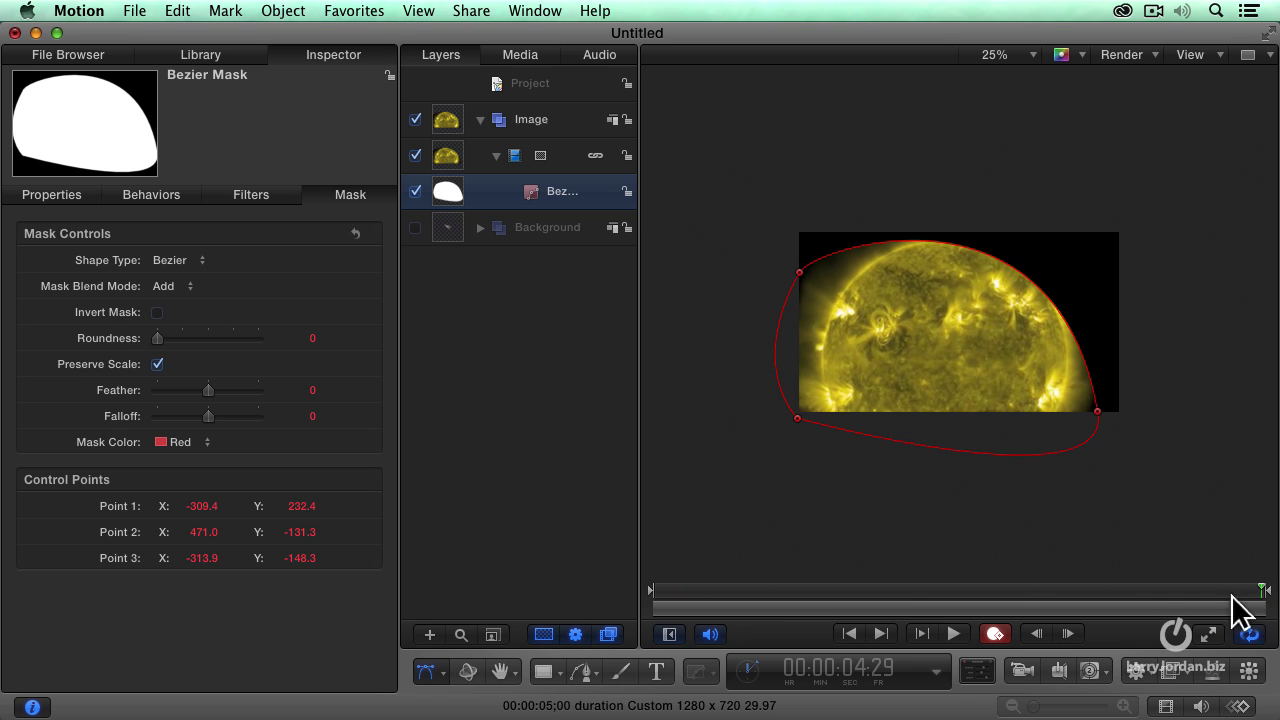
{"action": "left_click", "coordinate": [800, 272]}
{"action": "left_click_drag", "start_coordinate": [799, 270], "coordinate": [779, 201]}
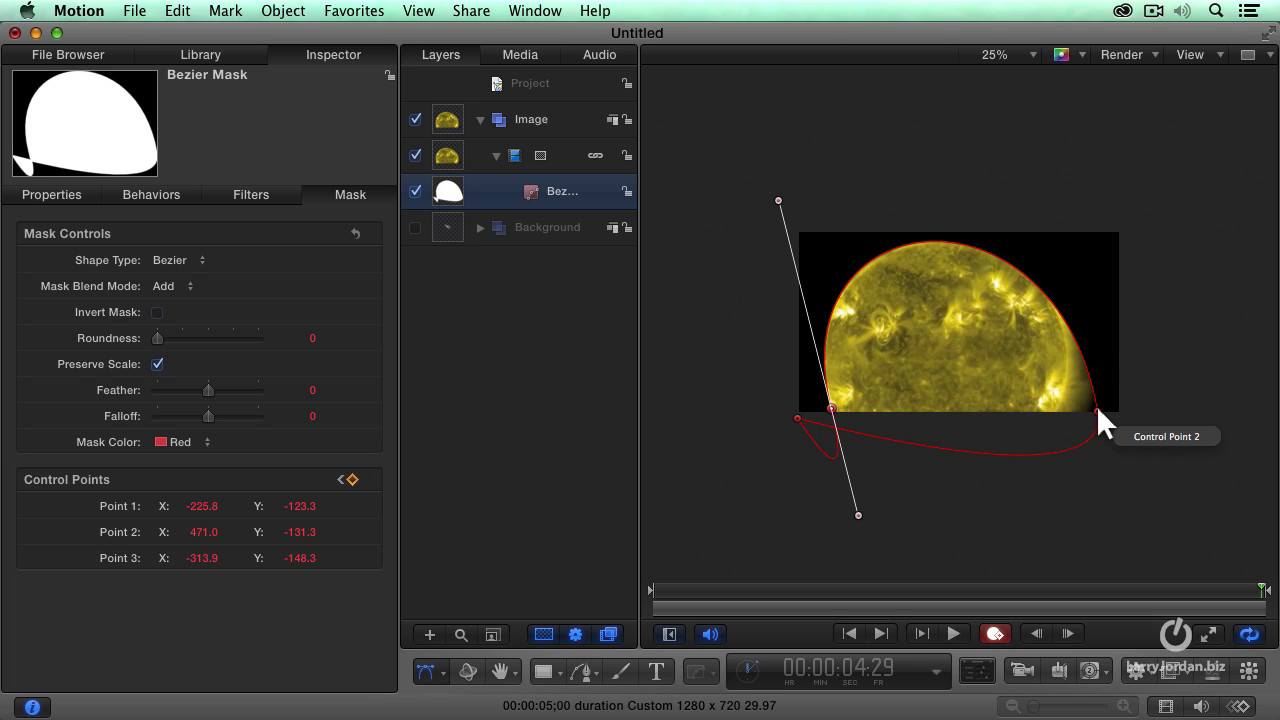
Move point 2 to X 370.3, Y −135.2 and curve its handle around the sun's right rim.
{"action": "left_click_drag", "start_coordinate": [1097, 411], "coordinate": [1059, 409]}
{"action": "left_click_drag", "start_coordinate": [1014, 167], "coordinate": [1101, 164]}
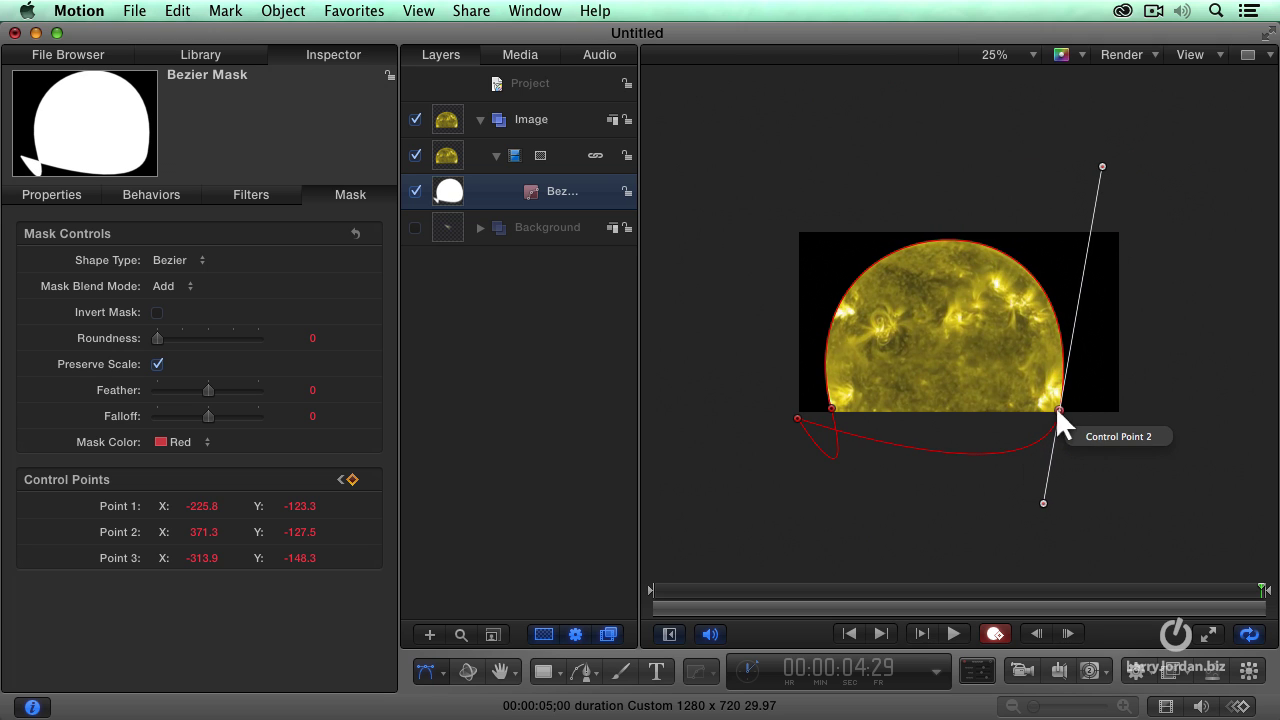
{"action": "left_click_drag", "start_coordinate": [1059, 409], "coordinate": [1060, 412]}
{"action": "mouse_move", "coordinate": [1102, 170]}
{"action": "left_mouse_down"}
{"action": "mouse_move", "coordinate": [1101, 181]}
{"action": "mouse_move", "coordinate": [1131, 157]}
{"action": "mouse_move", "coordinate": [1098, 158]}
{"action": "left_mouse_up"}
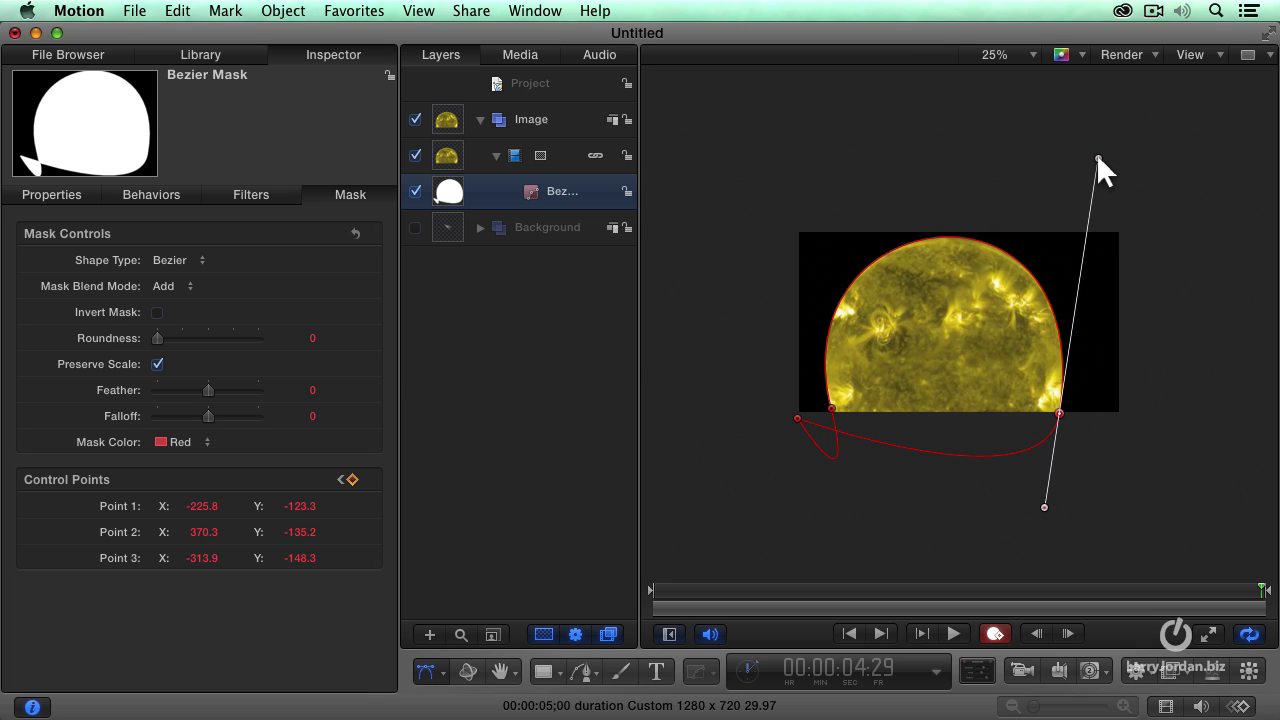
On the first frame, move point 1 to X −310.7, Y 228.7 and reshape its curve over the sun's top.
{"action": "left_click_drag", "start_coordinate": [716, 598], "coordinate": [648, 592]}
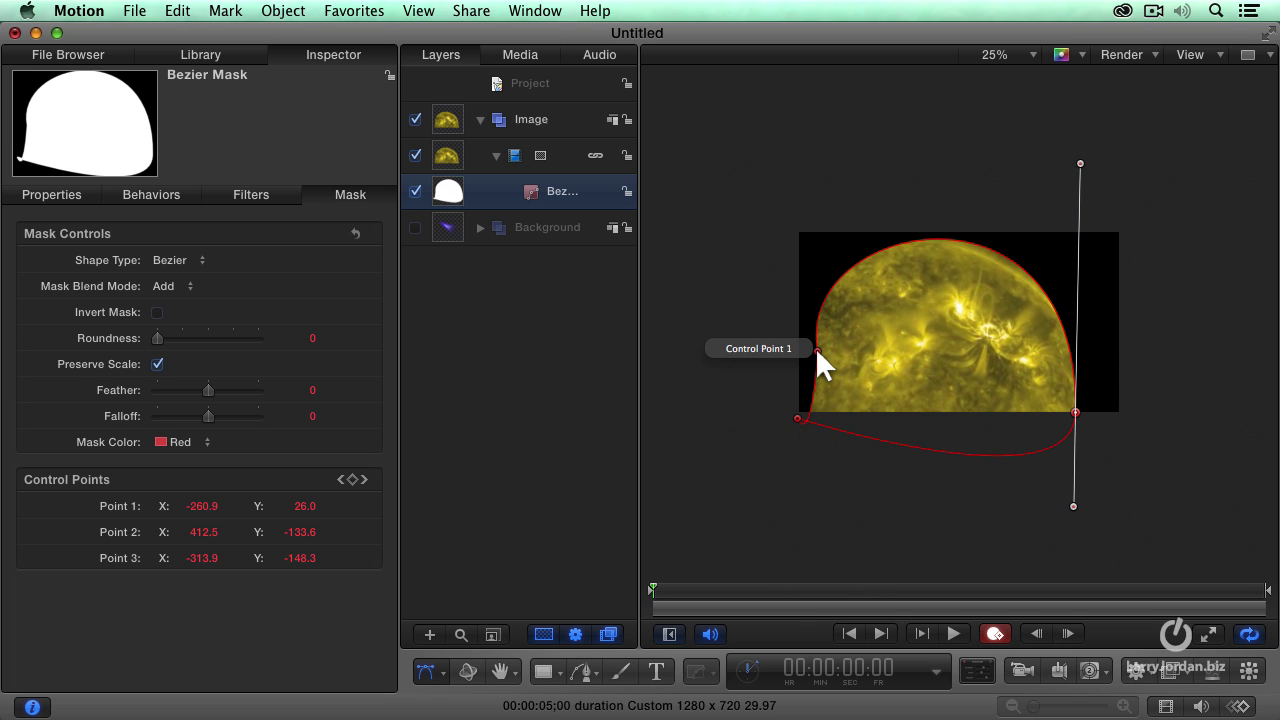
{"action": "left_click_drag", "start_coordinate": [815, 347], "coordinate": [797, 274]}
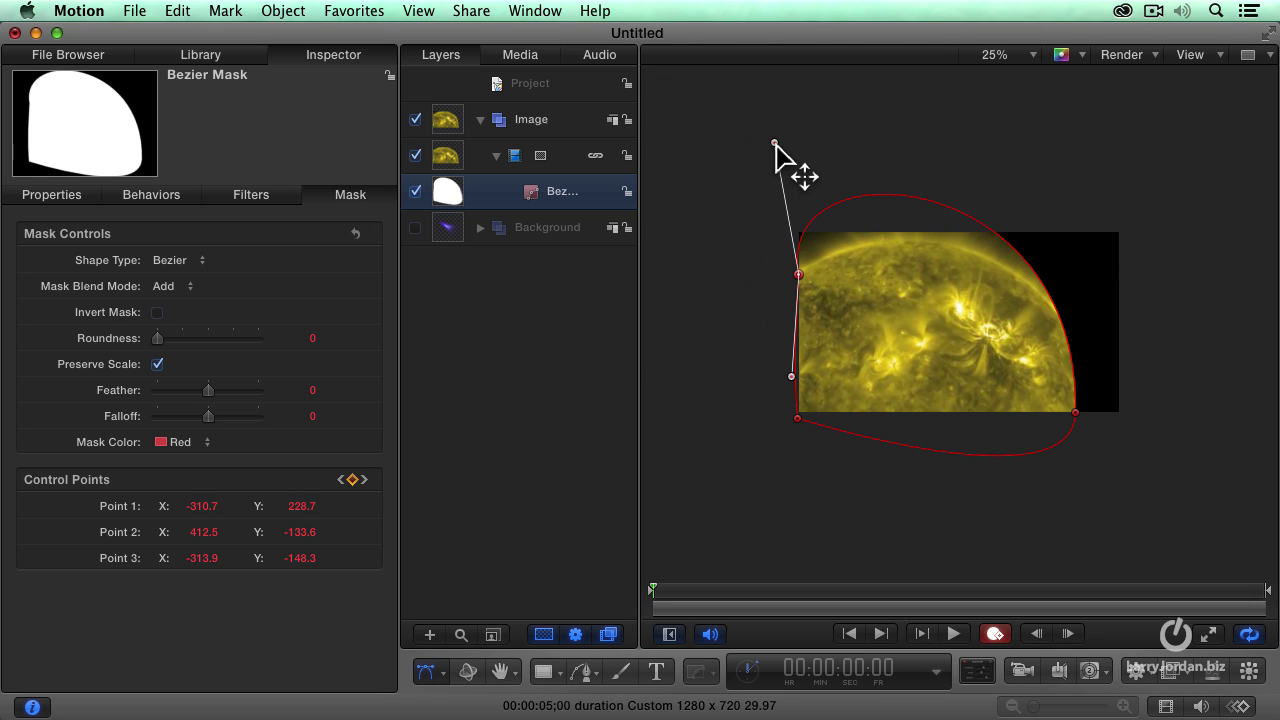
{"action": "left_click_drag", "start_coordinate": [774, 142], "coordinate": [790, 245]}
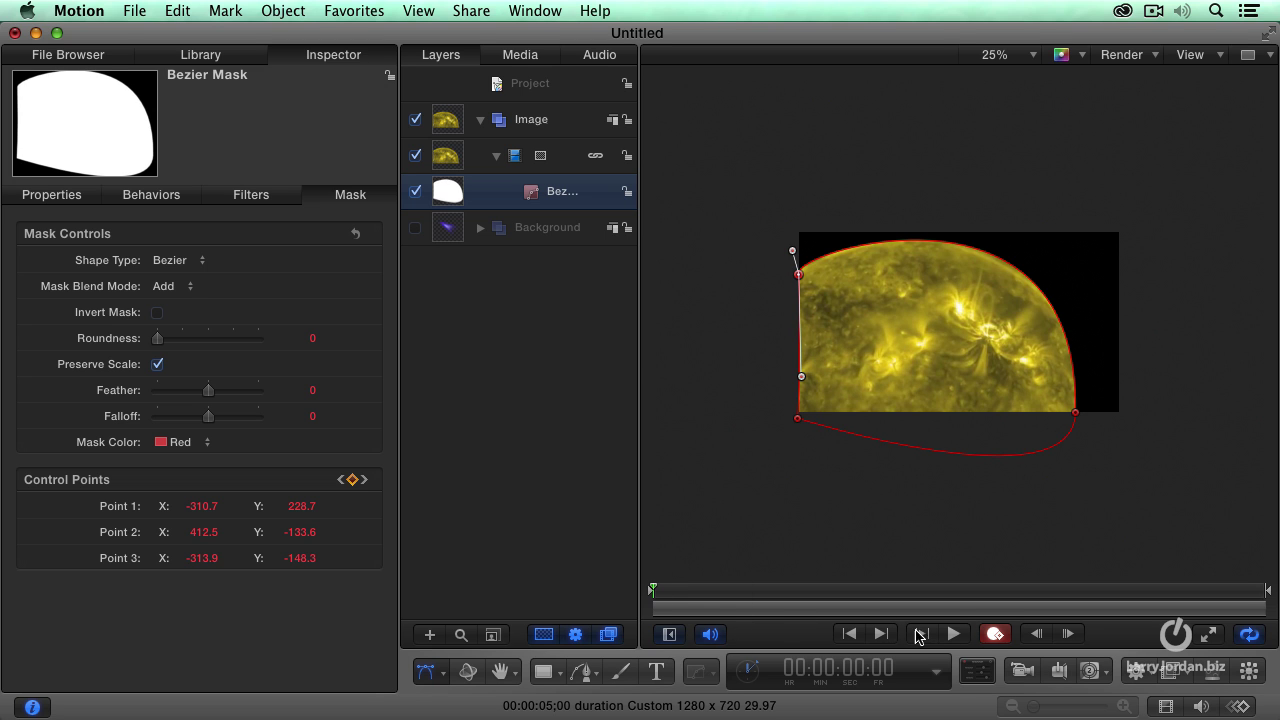
Turn off keyframe recording and play back the mask animation.
{"action": "left_click", "coordinate": [1000, 634]}
{"action": "key", "text": "space"}
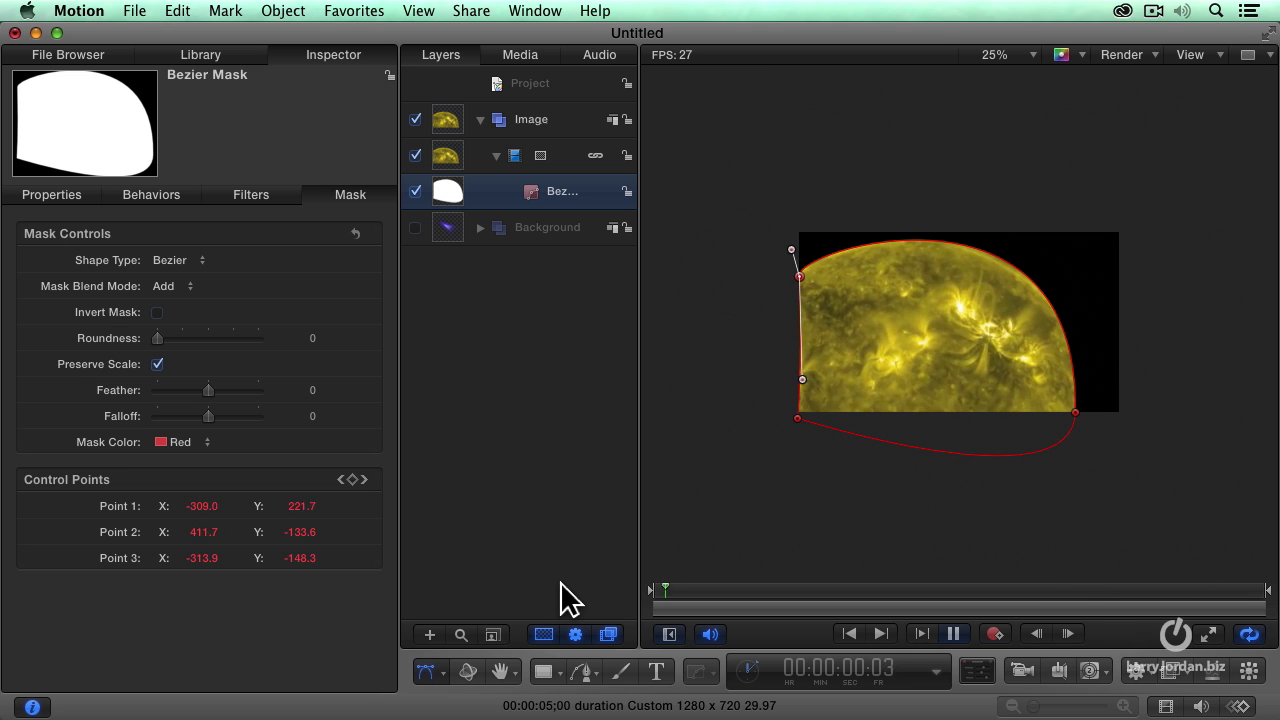
{"action": "key", "text": "space"}
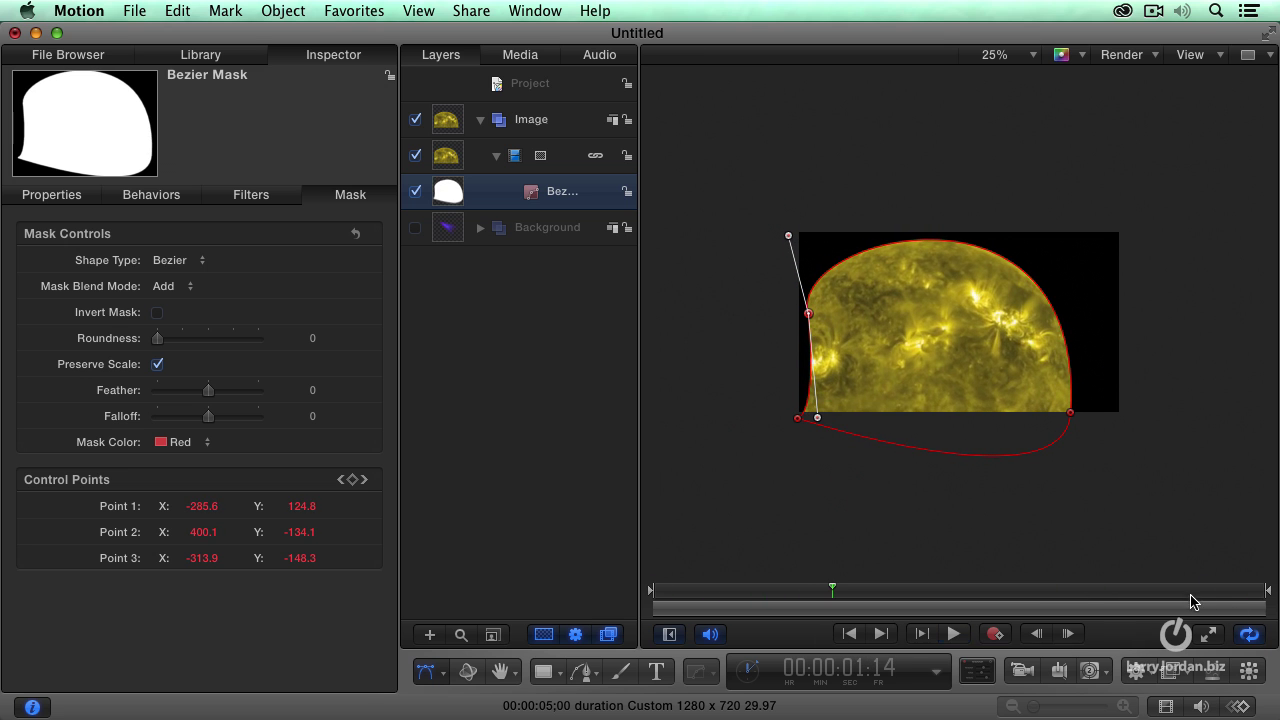
On the last frame, slightly refine both points' tangent handles, then return to the first frame.
{"action": "left_click", "coordinate": [1245, 591]}
{"action": "left_click", "coordinate": [1264, 592]}
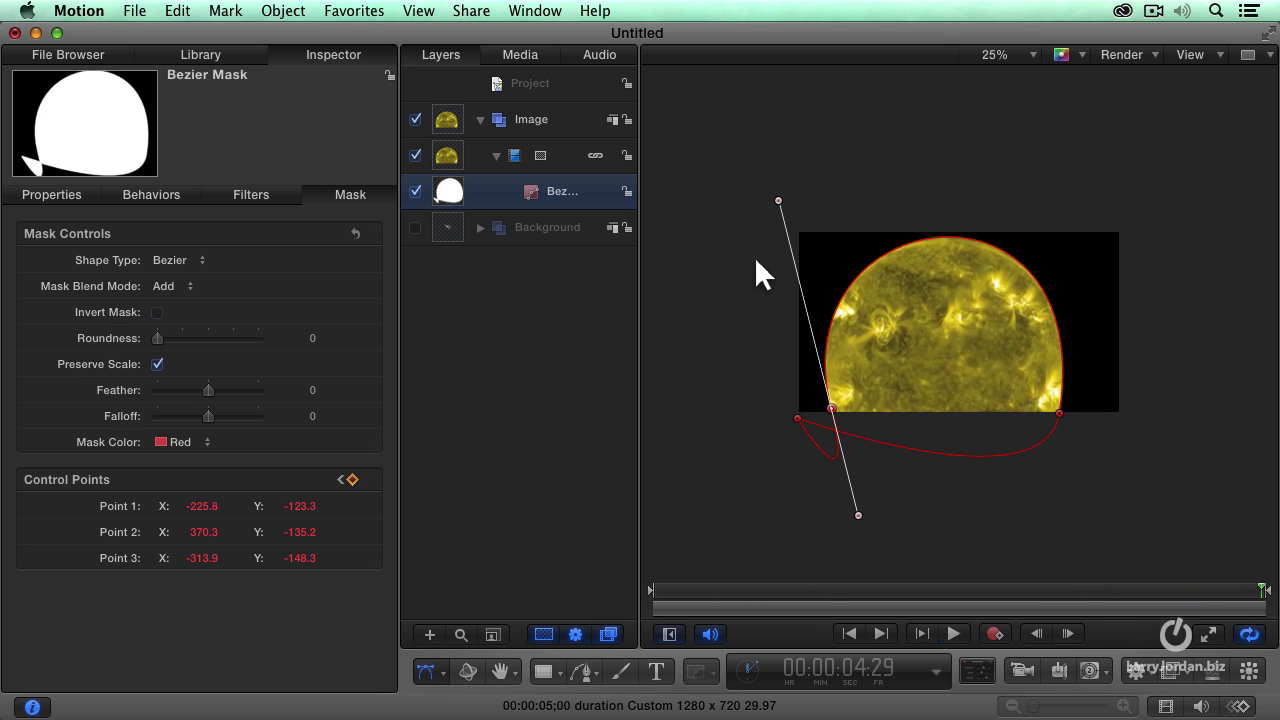
{"action": "mouse_move", "coordinate": [779, 201]}
{"action": "left_mouse_down"}
{"action": "mouse_move", "coordinate": [743, 192]}
{"action": "mouse_move", "coordinate": [768, 207]}
{"action": "left_mouse_up"}
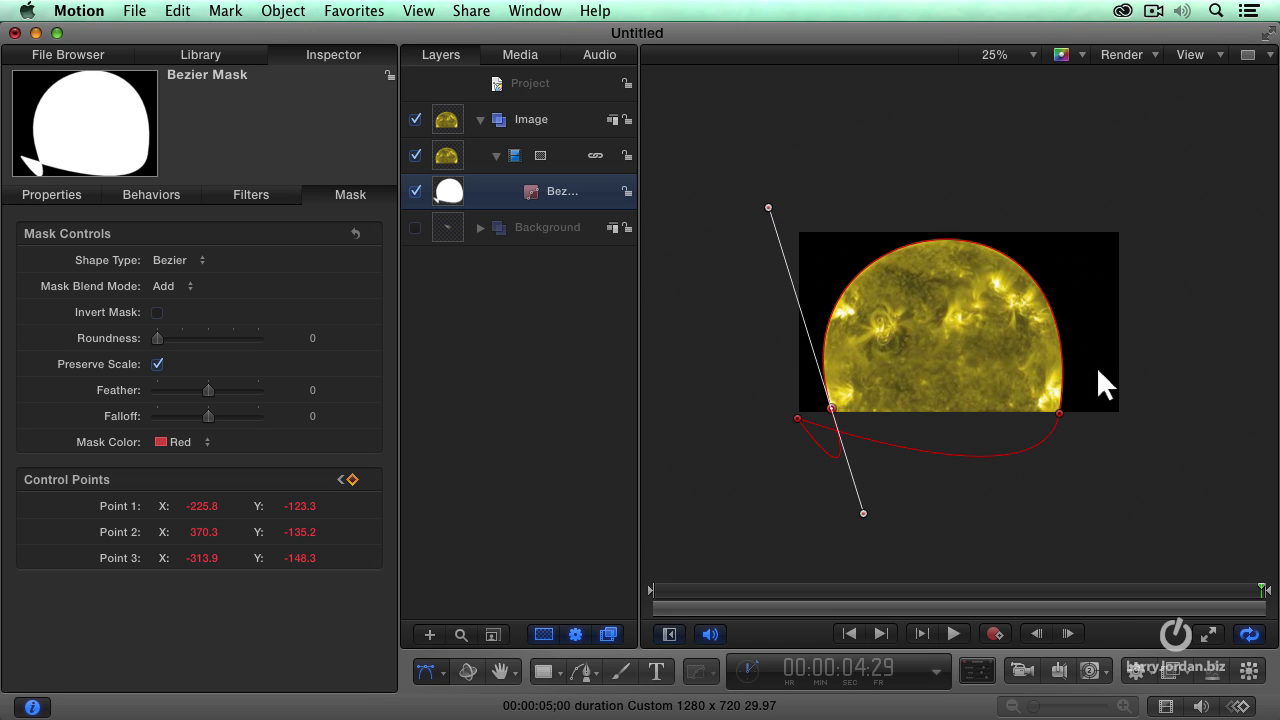
{"action": "left_click", "coordinate": [1059, 411]}
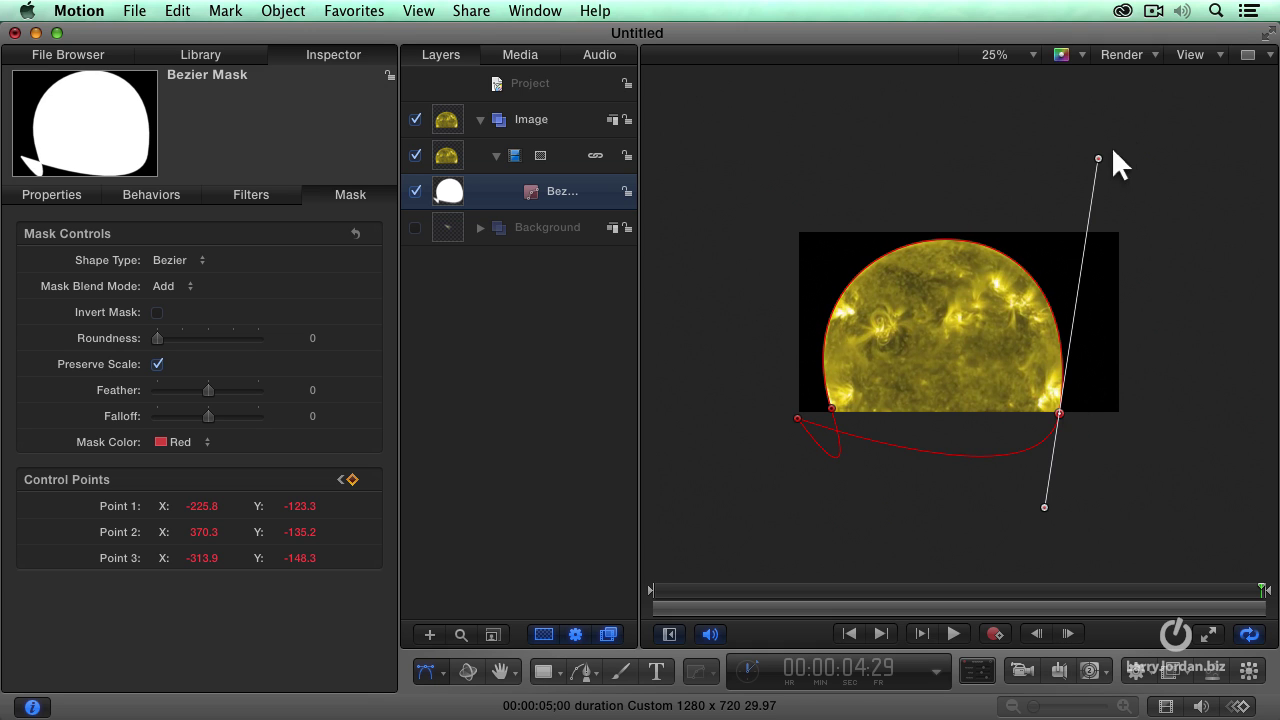
{"action": "left_click_drag", "start_coordinate": [1099, 158], "coordinate": [1101, 160]}
{"action": "left_click_drag", "start_coordinate": [676, 603], "coordinate": [623, 594]}
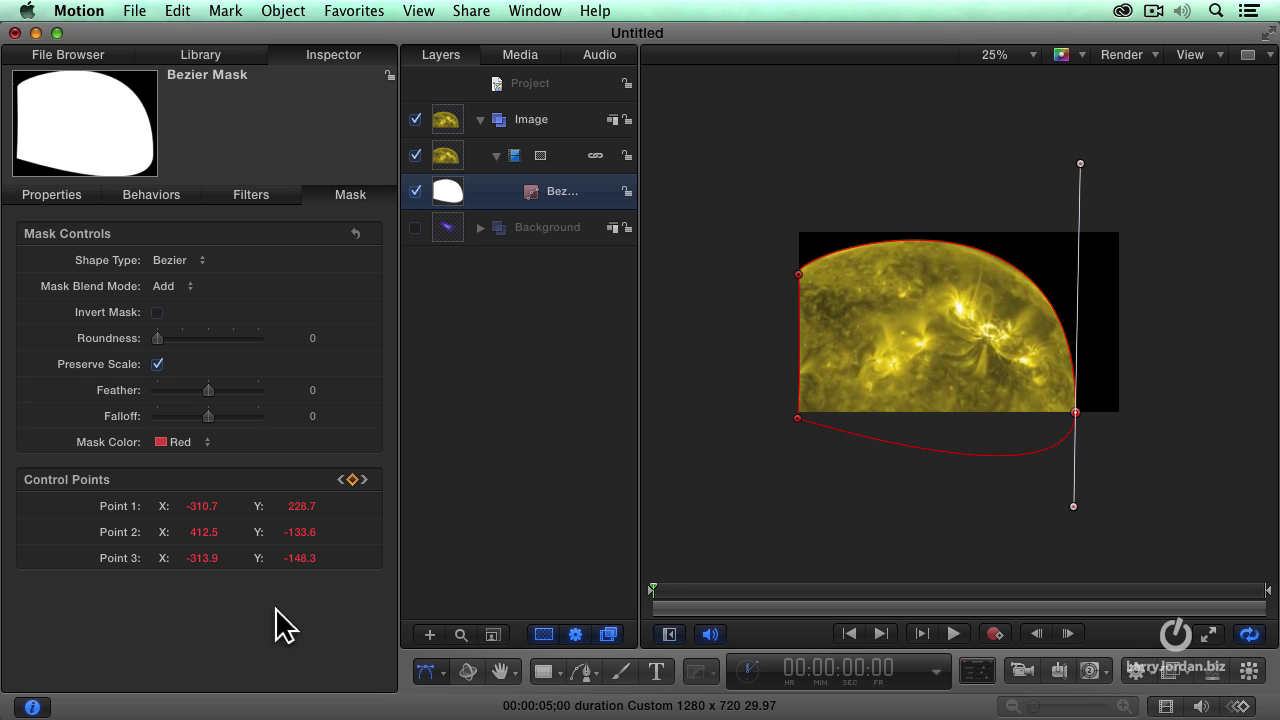
Invert the mask, preview the inverted animation, and return to the first frame.
{"action": "left_click", "coordinate": [158, 312]}
{"action": "key", "text": "space"}
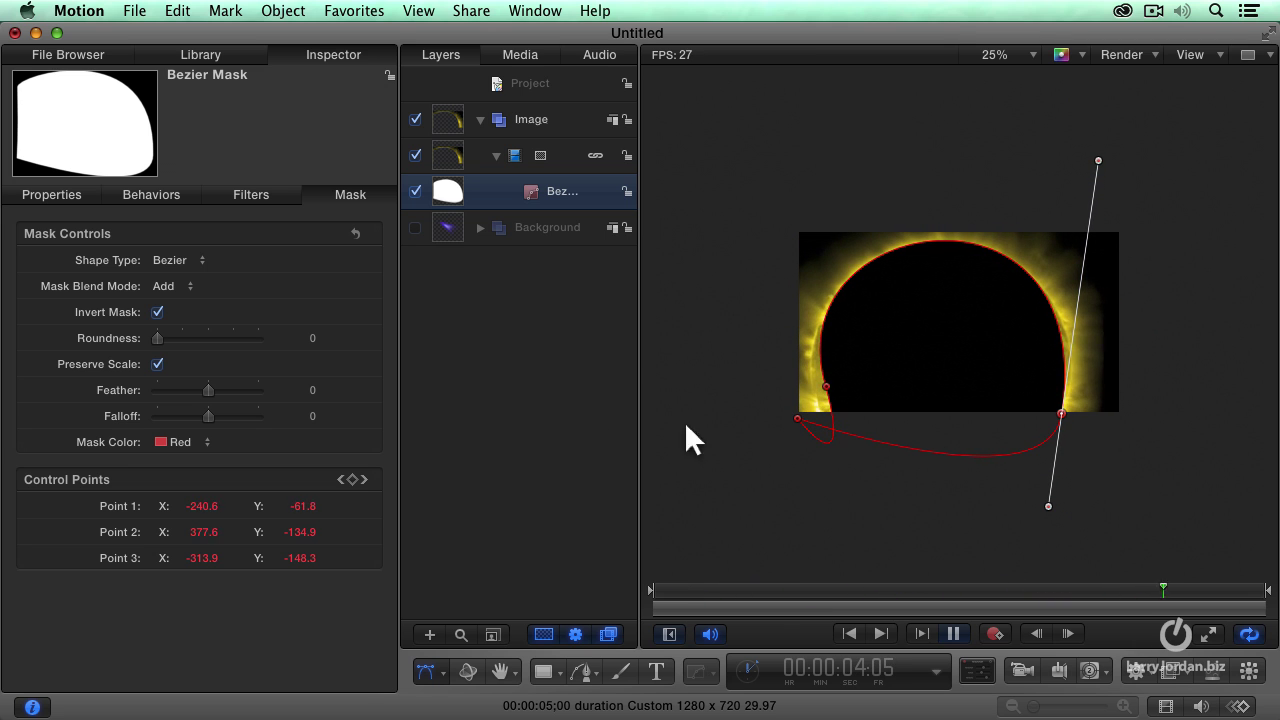
{"action": "key", "text": "space"}
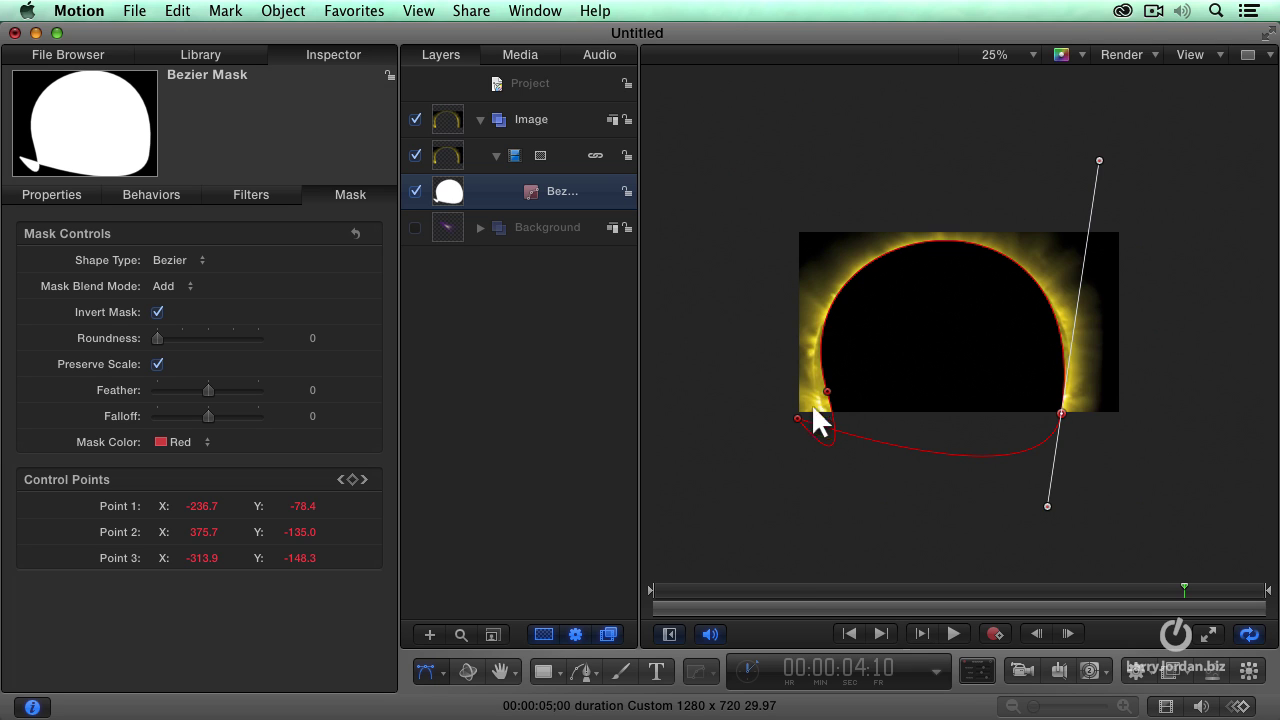
{"action": "mouse_move", "coordinate": [736, 591]}
{"action": "left_mouse_down"}
{"action": "mouse_move", "coordinate": [640, 594]}
{"action": "mouse_move", "coordinate": [849, 591]}
{"action": "mouse_move", "coordinate": [663, 594]}
{"action": "mouse_move", "coordinate": [751, 594]}
{"action": "left_mouse_up"}
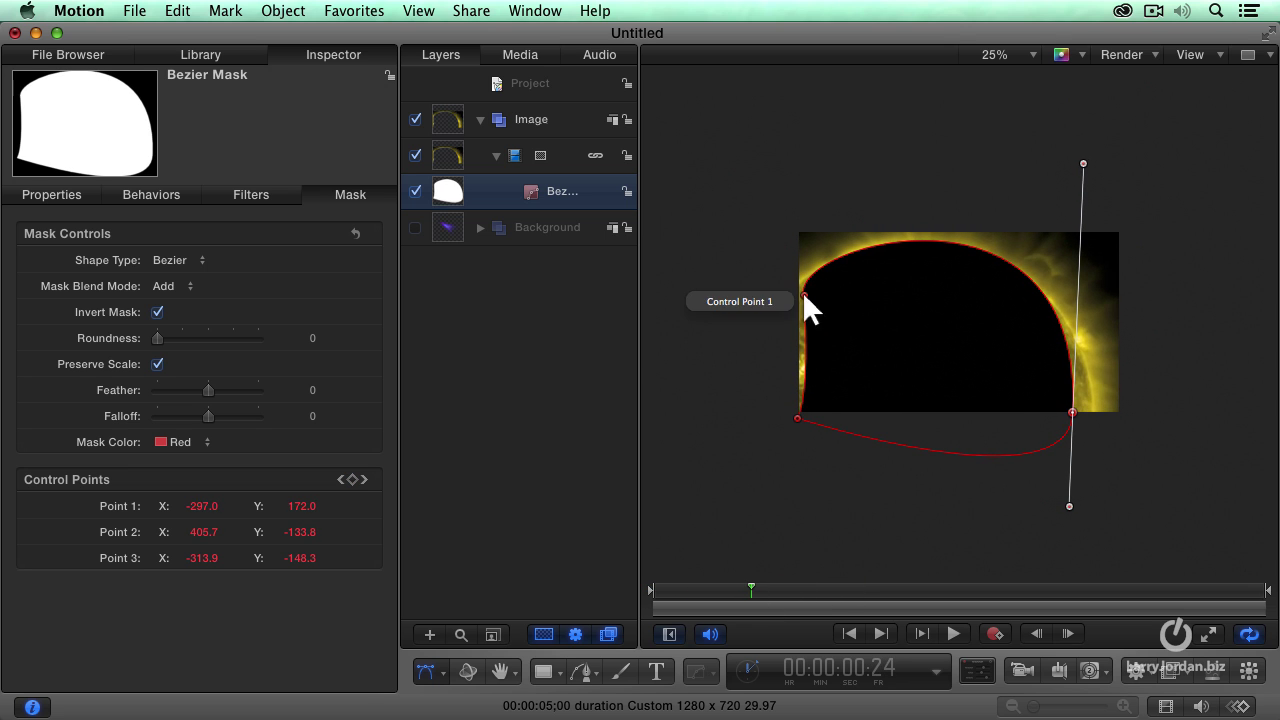
Shift Control Point 1 left onto the sun's edge at 00:00:00:24 and 00:00:01:20.
{"action": "left_click_drag", "start_coordinate": [805, 296], "coordinate": [793, 295]}
{"action": "left_click_drag", "start_coordinate": [750, 607], "coordinate": [857, 589]}
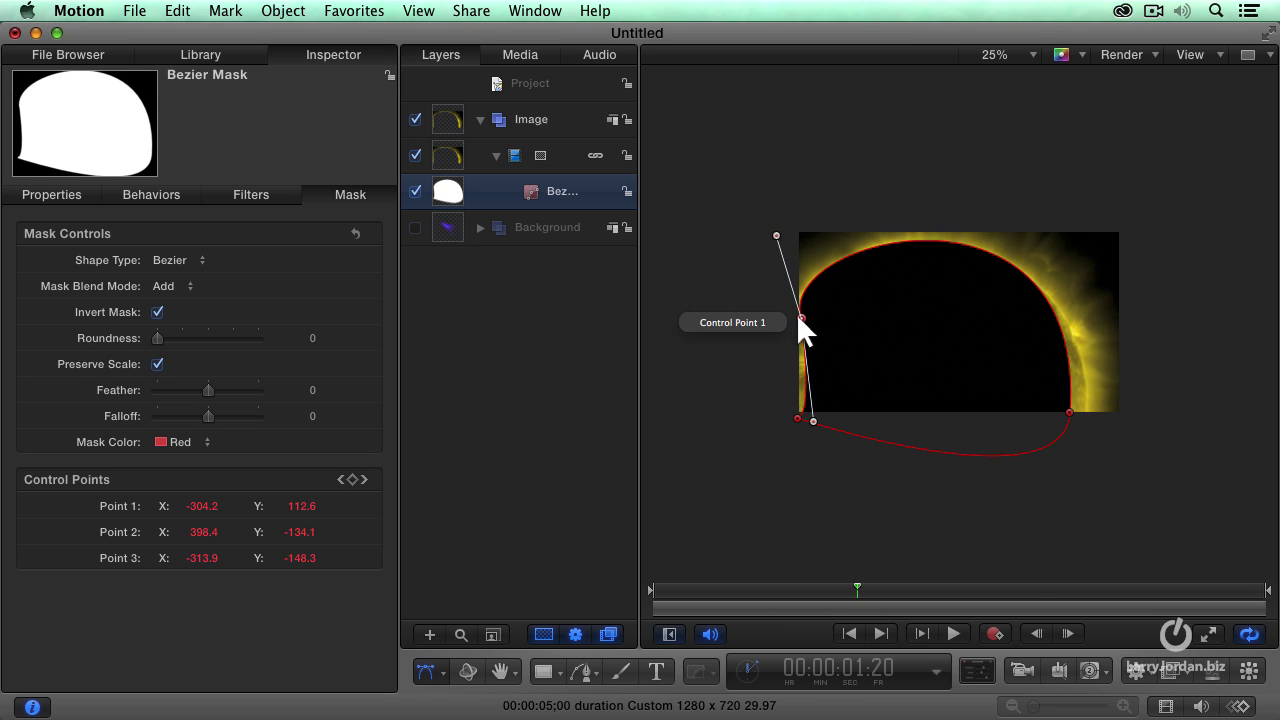
{"action": "left_click_drag", "start_coordinate": [798, 318], "coordinate": [790, 318]}
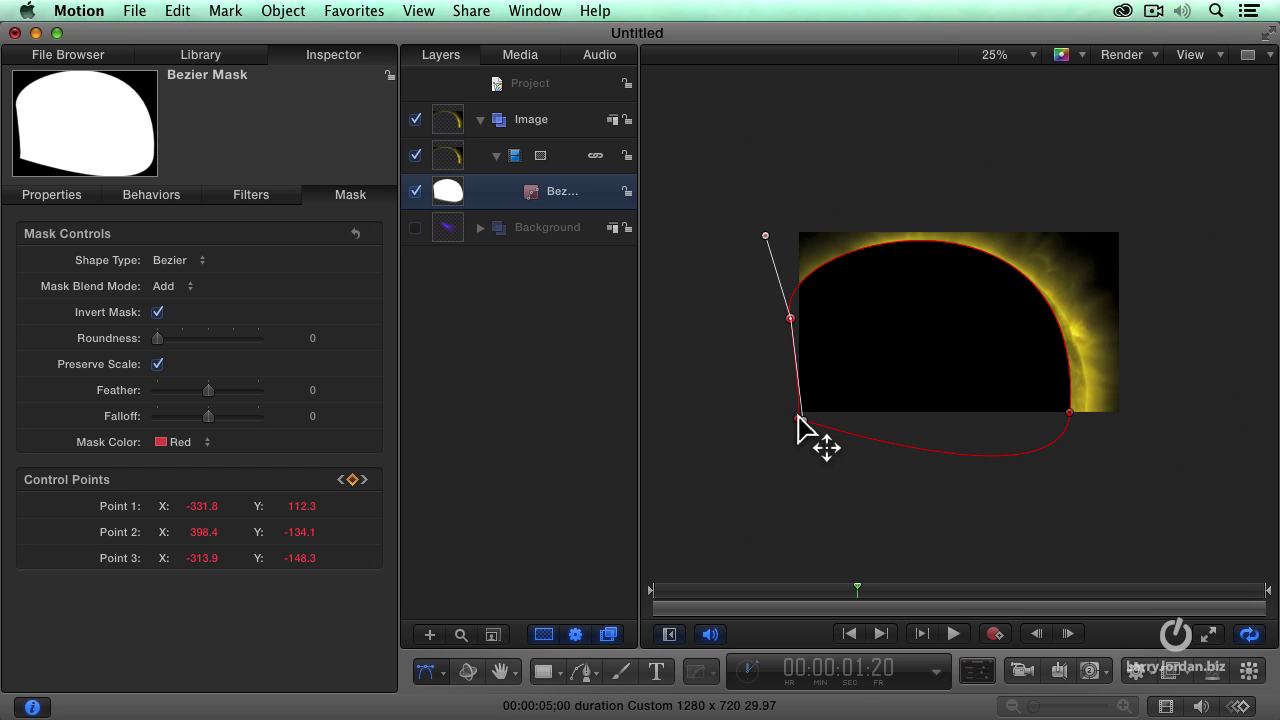
{"action": "left_click_drag", "start_coordinate": [814, 420], "coordinate": [738, 428]}
{"action": "key", "text": "super+z"}
At the first frame, bend point 1's tangent handles so the left edge follows the sun.
{"action": "key", "text": "Home"}
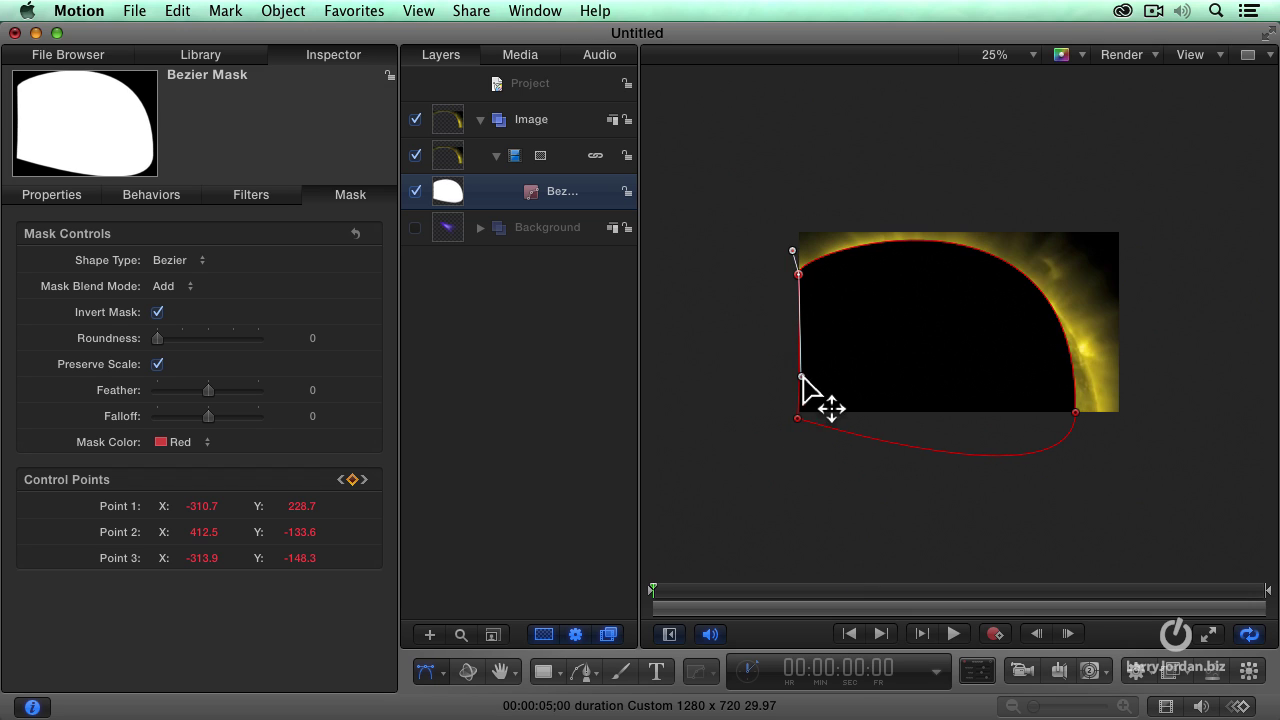
{"action": "left_click_drag", "start_coordinate": [803, 379], "coordinate": [788, 358]}
{"action": "left_click_drag", "start_coordinate": [793, 297], "coordinate": [799, 342]}
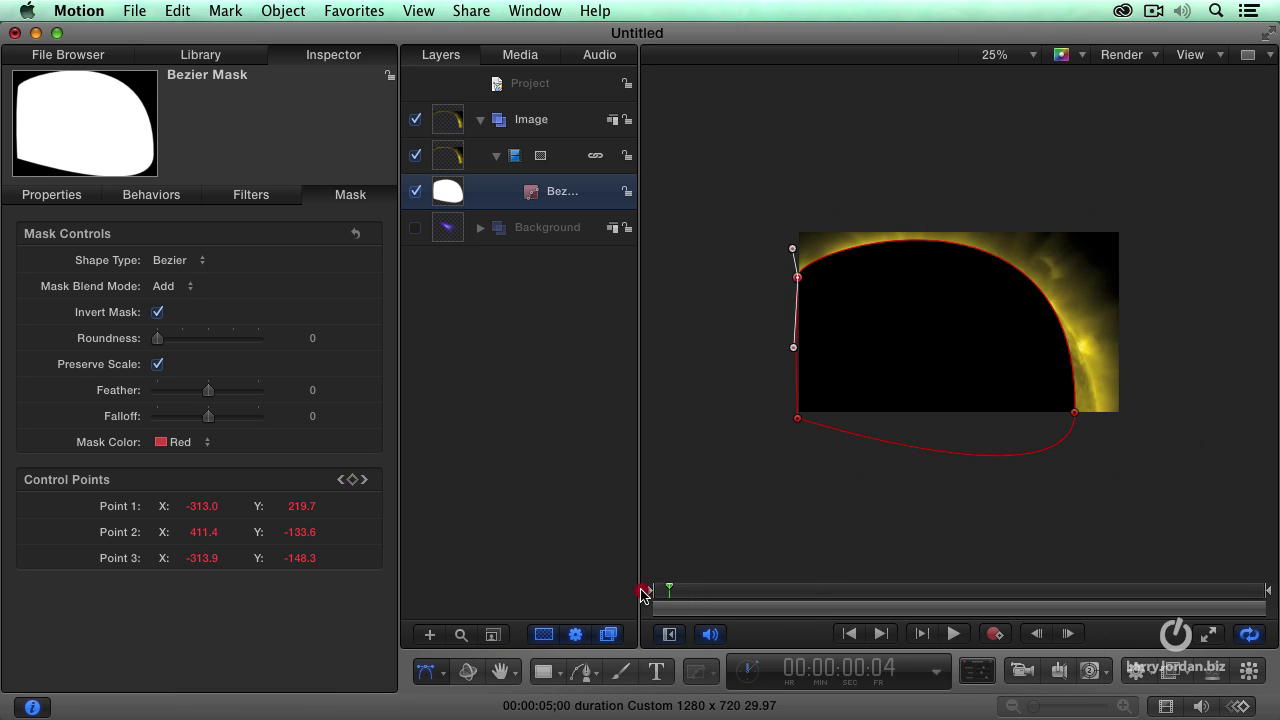
Move Control Point 2 to the right edge, turn off Invert Mask, and tilt its curve.
{"action": "left_click_drag", "start_coordinate": [1075, 412], "coordinate": [1101, 417]}
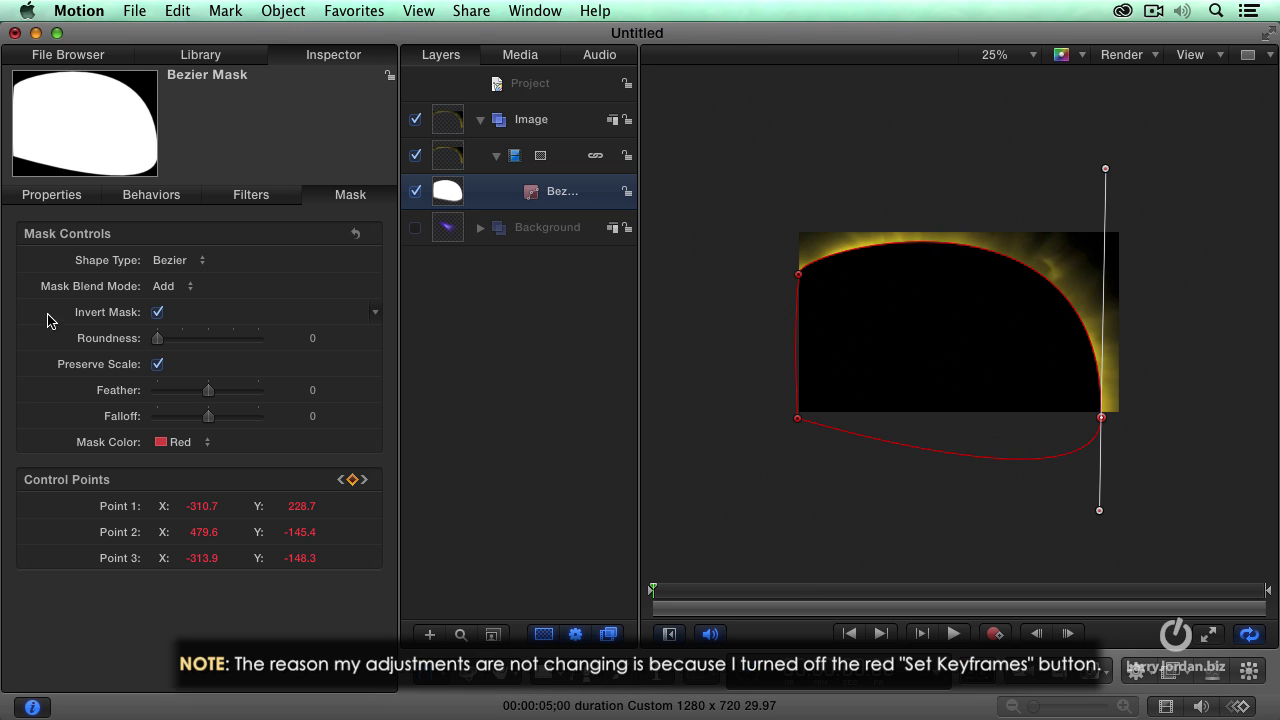
{"action": "left_click", "coordinate": [158, 313]}
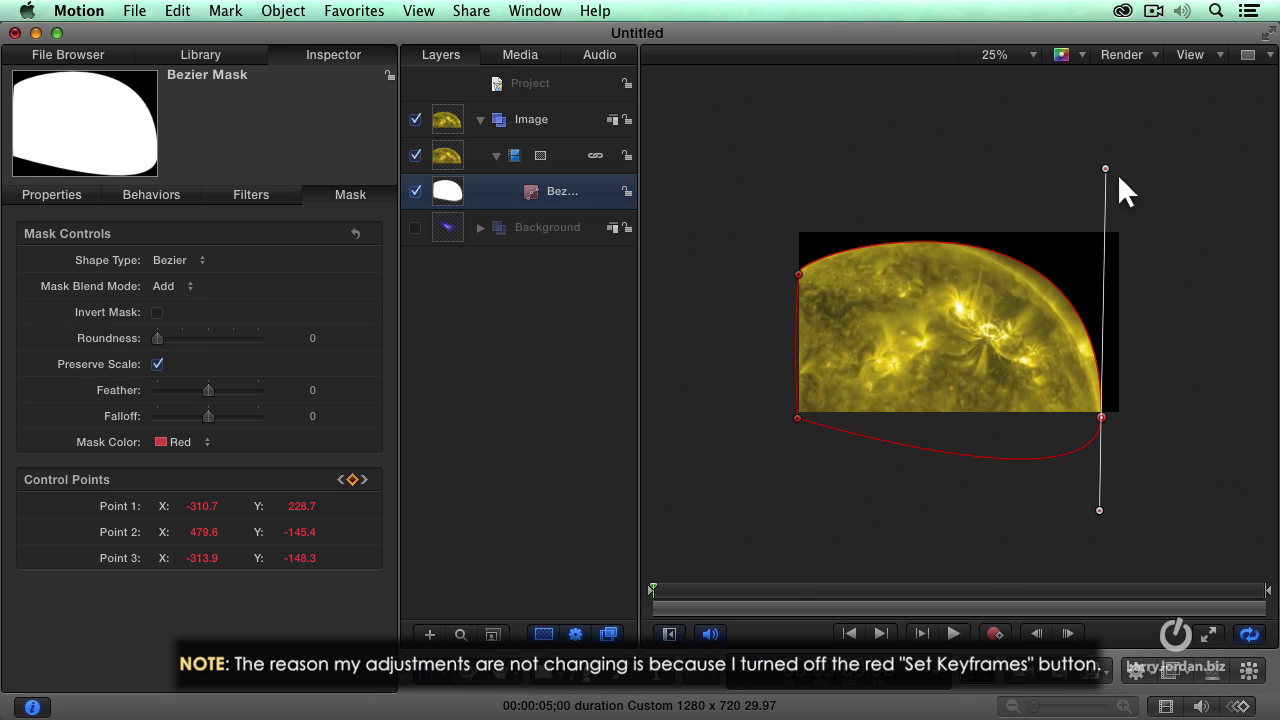
{"action": "left_click_drag", "start_coordinate": [1103, 167], "coordinate": [1066, 168]}
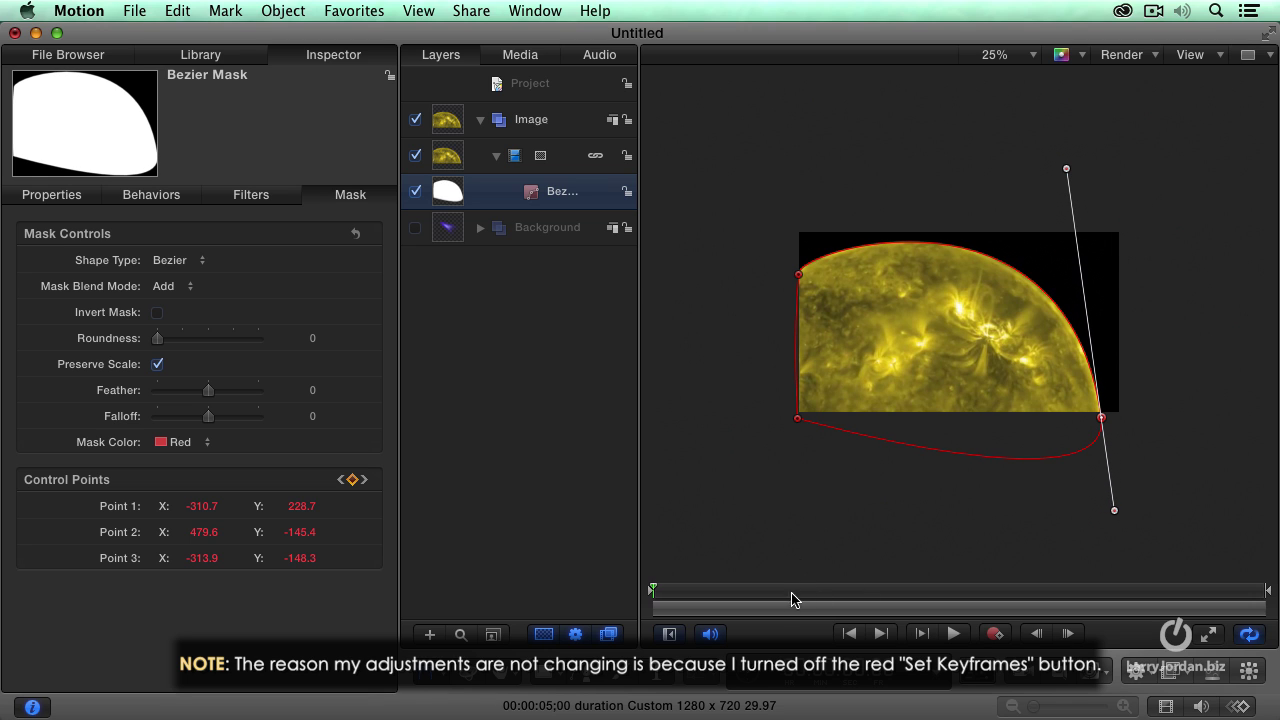